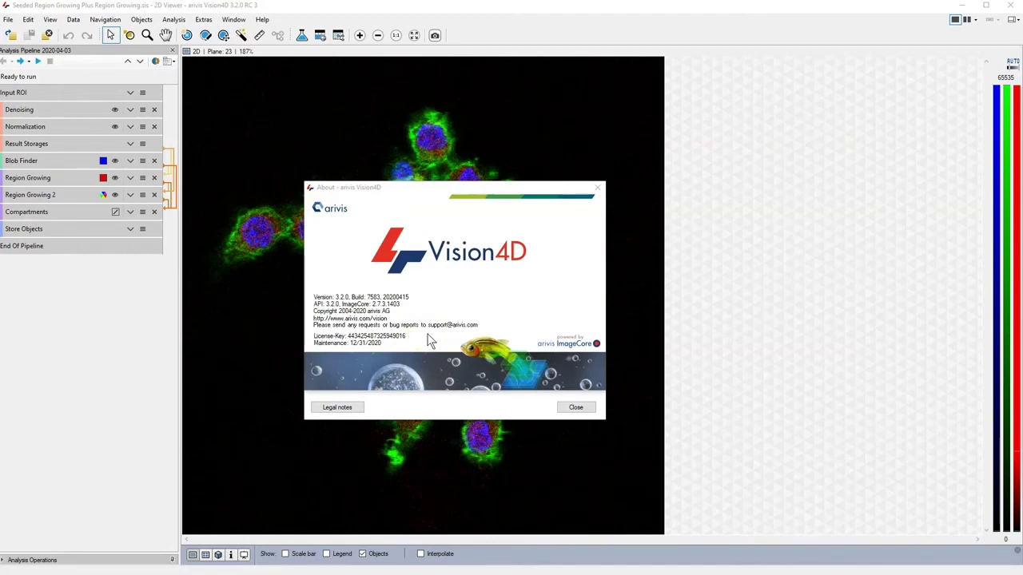
# - Close the About window and review the settings of the Denoising, Normalization and Blob Finder operations
pyautogui.click(575, 407)
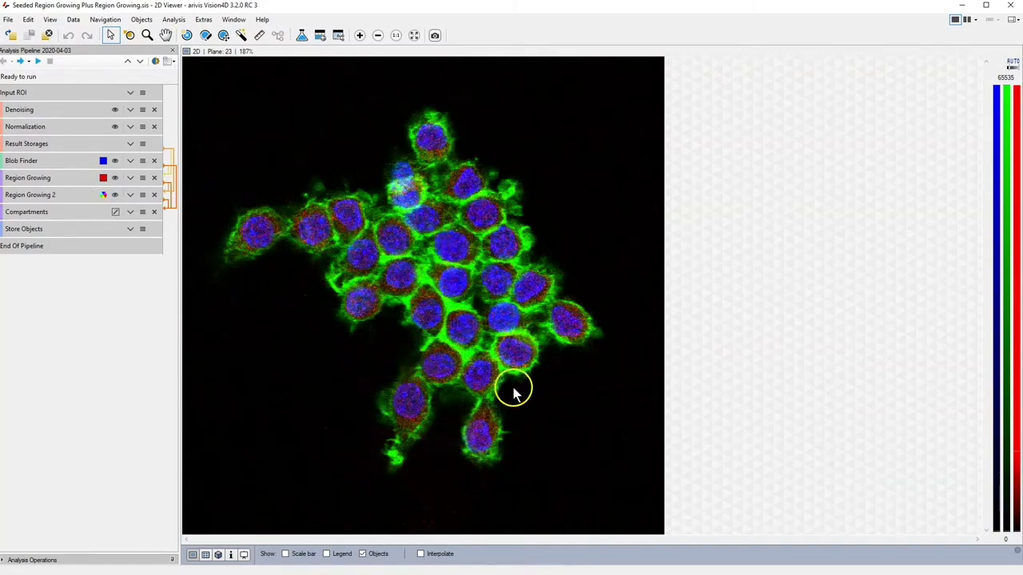
pyautogui.click(130, 109)
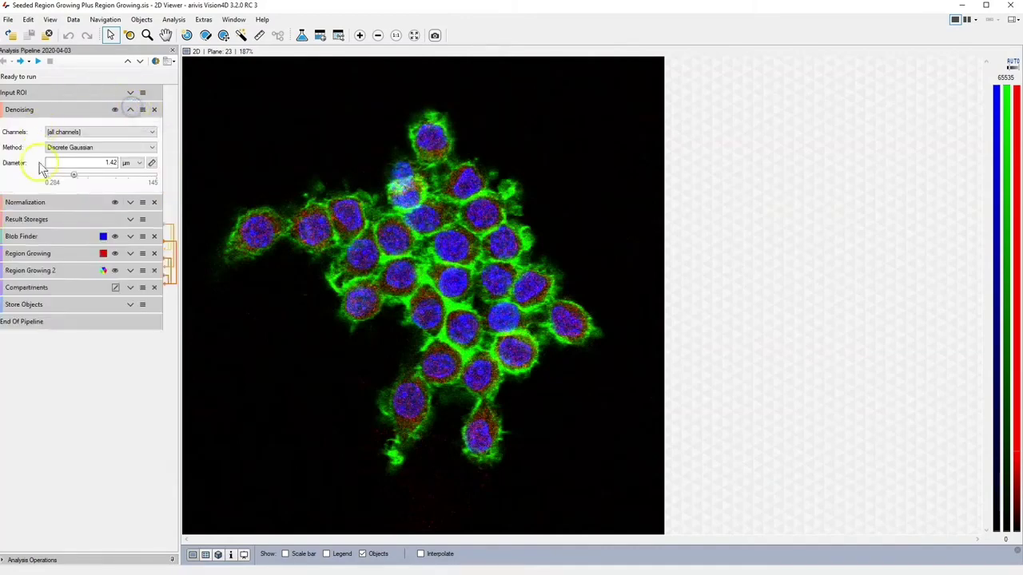
pyautogui.click(131, 109)
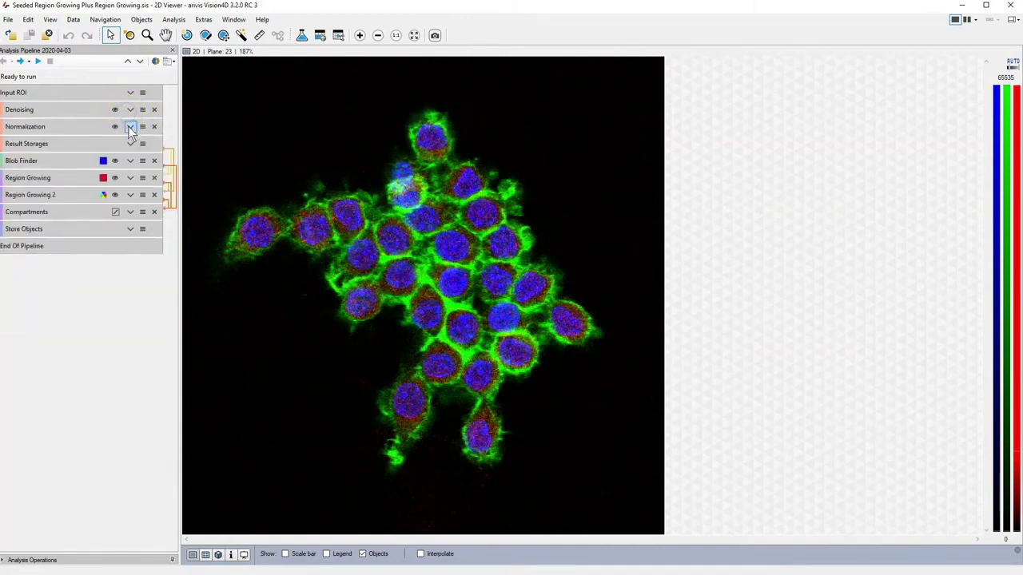
pyautogui.click(130, 126)
pyautogui.click(130, 128)
pyautogui.click(130, 161)
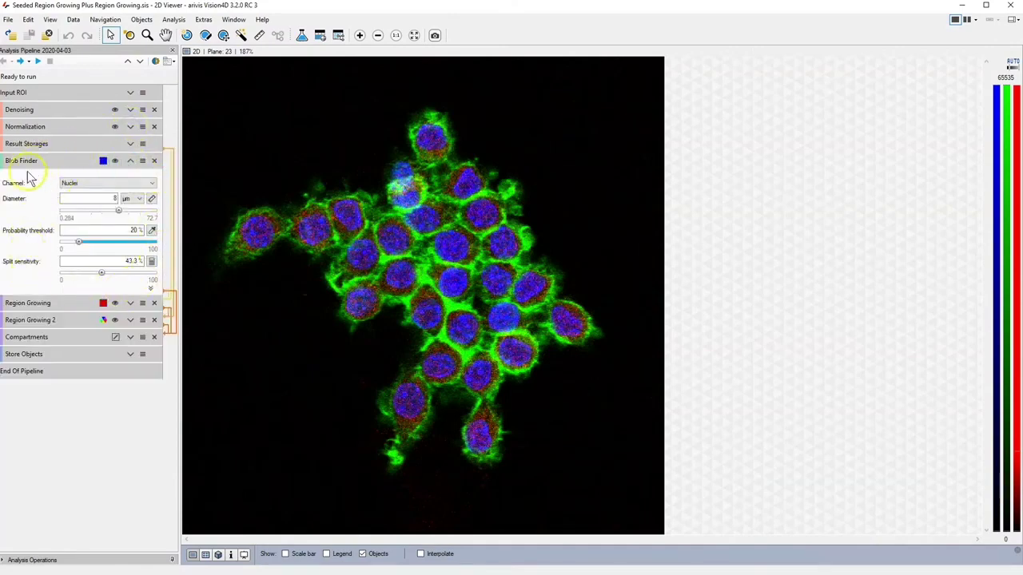
pyautogui.click(130, 161)
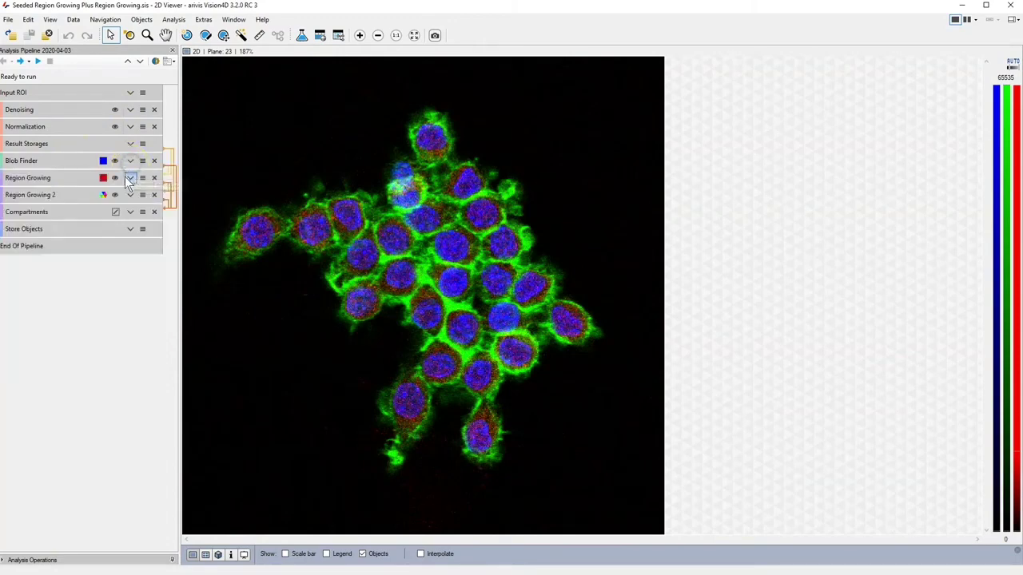
# - Review the settings of both Region Growing operations and of the Compartments operation
pyautogui.click(128, 177)
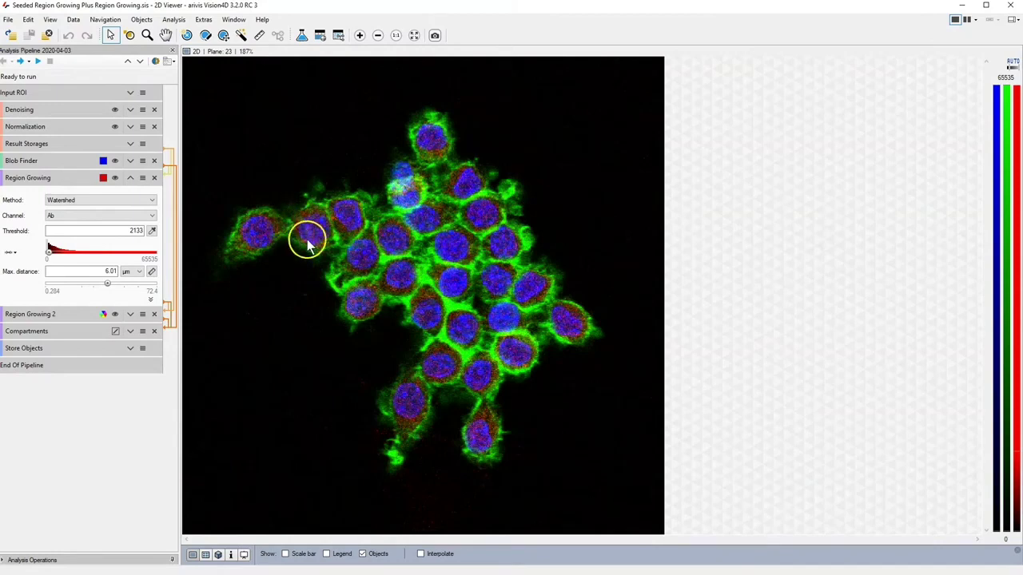
pyautogui.click(130, 178)
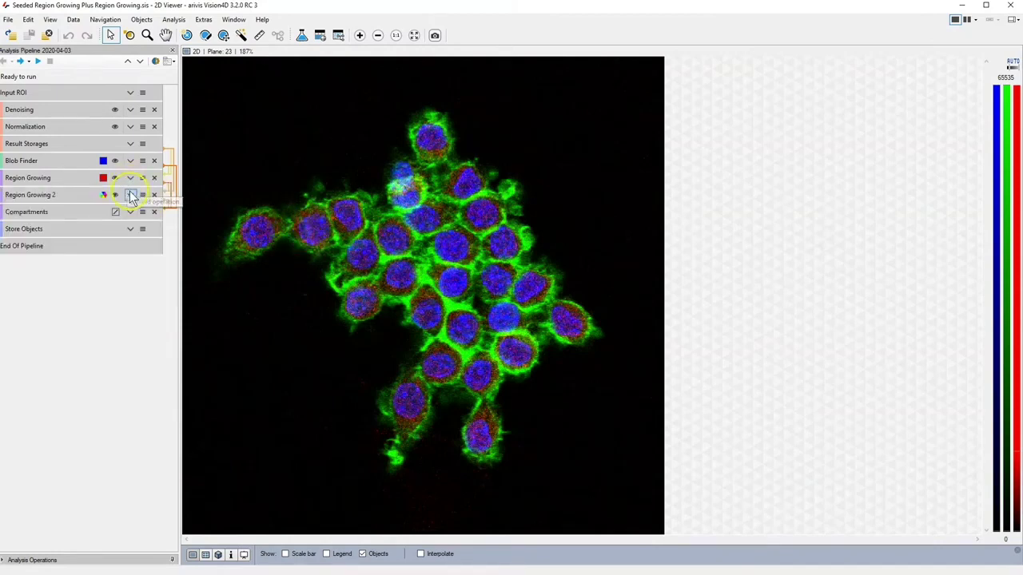
pyautogui.click(130, 195)
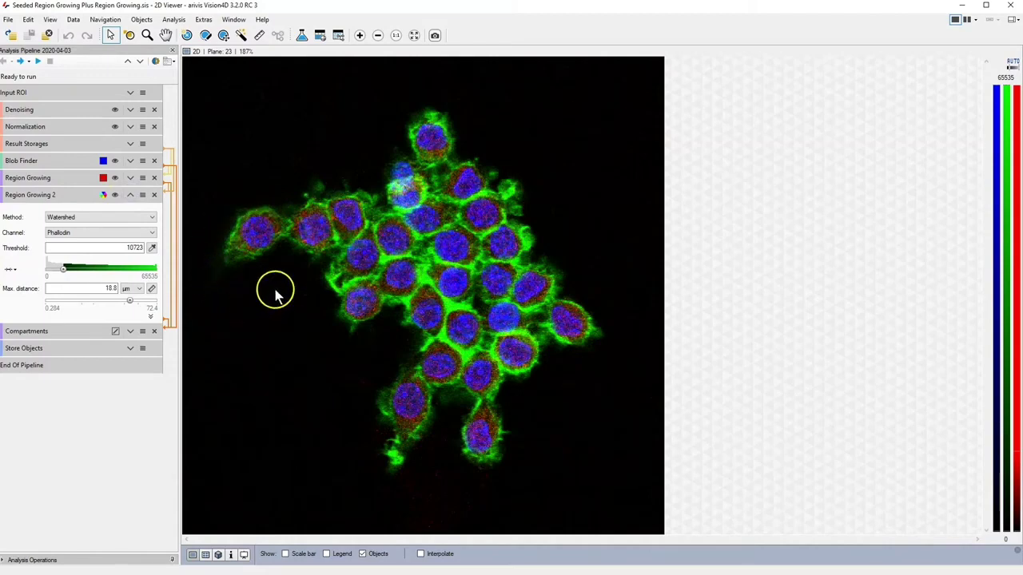
pyautogui.click(131, 195)
pyautogui.click(132, 212)
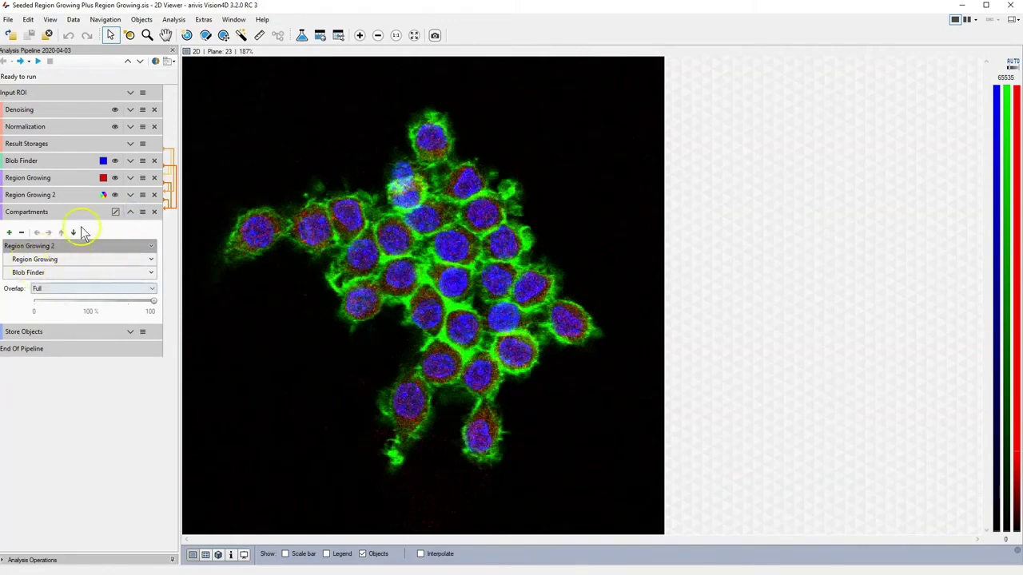
pyautogui.click(130, 211)
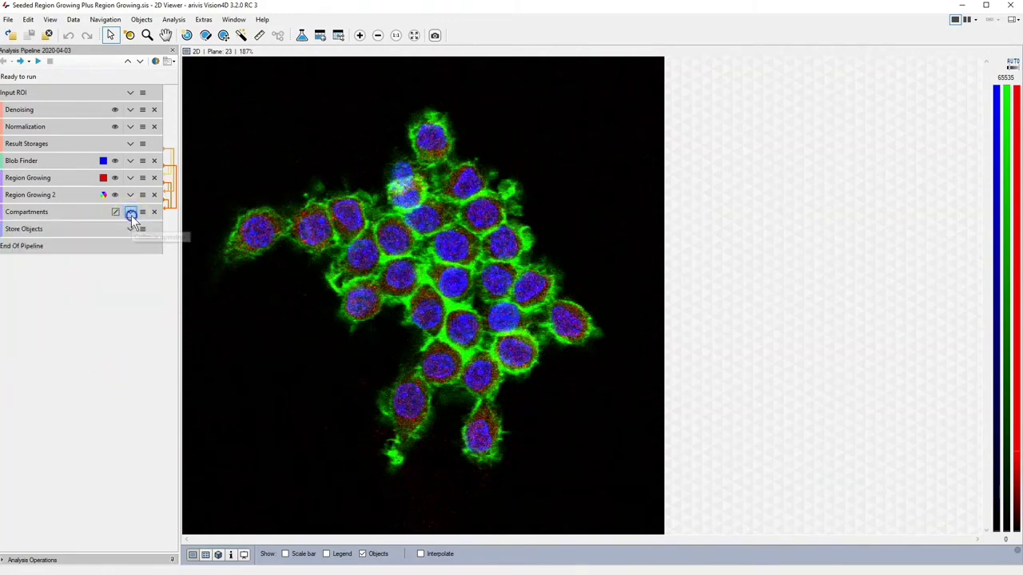
# - Show the Input ROI and Denoising settings and run these first two pipeline operations one at a time
pyautogui.click(131, 93)
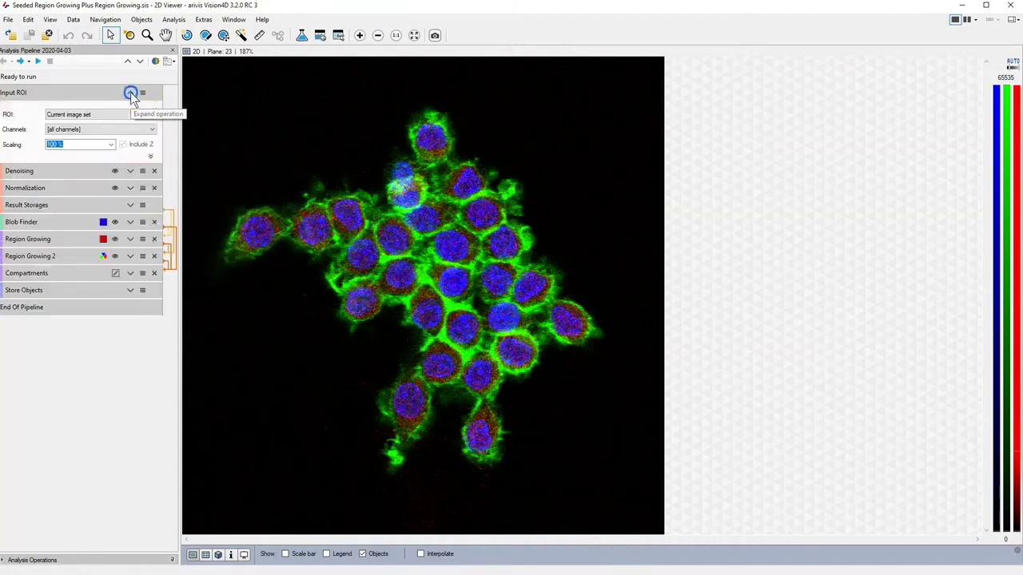
pyautogui.click(23, 63)
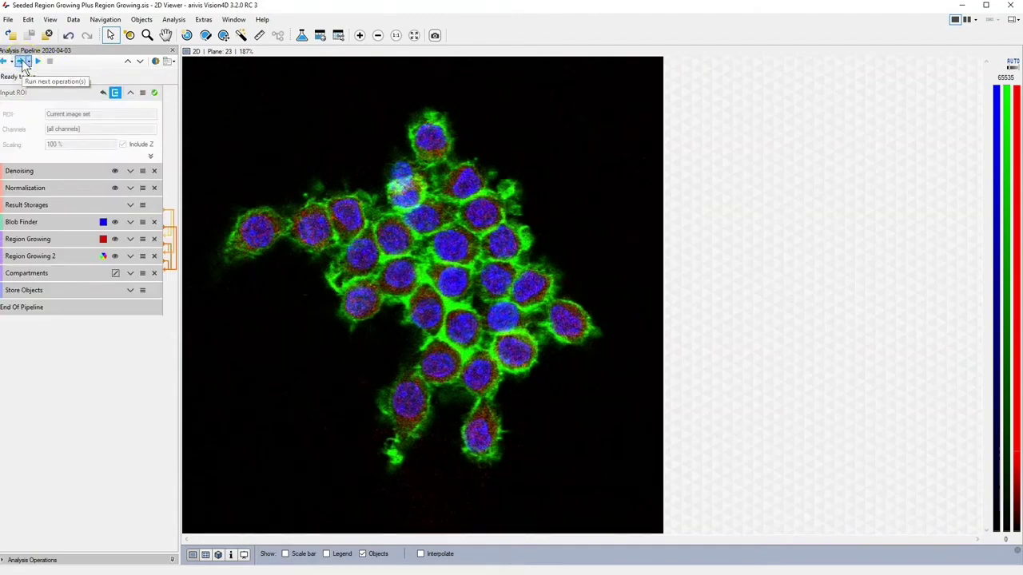
pyautogui.click(130, 171)
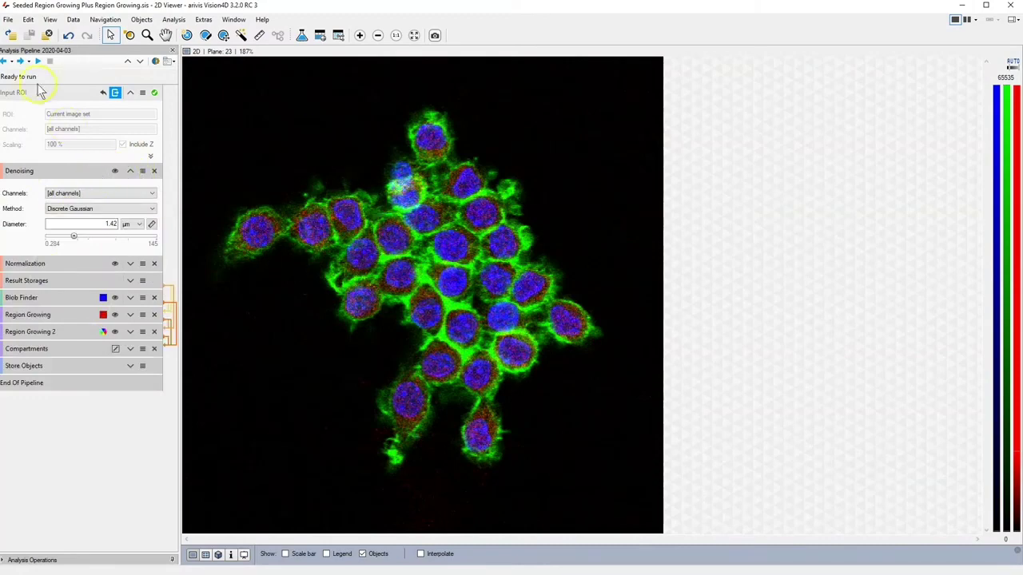
pyautogui.click(21, 61)
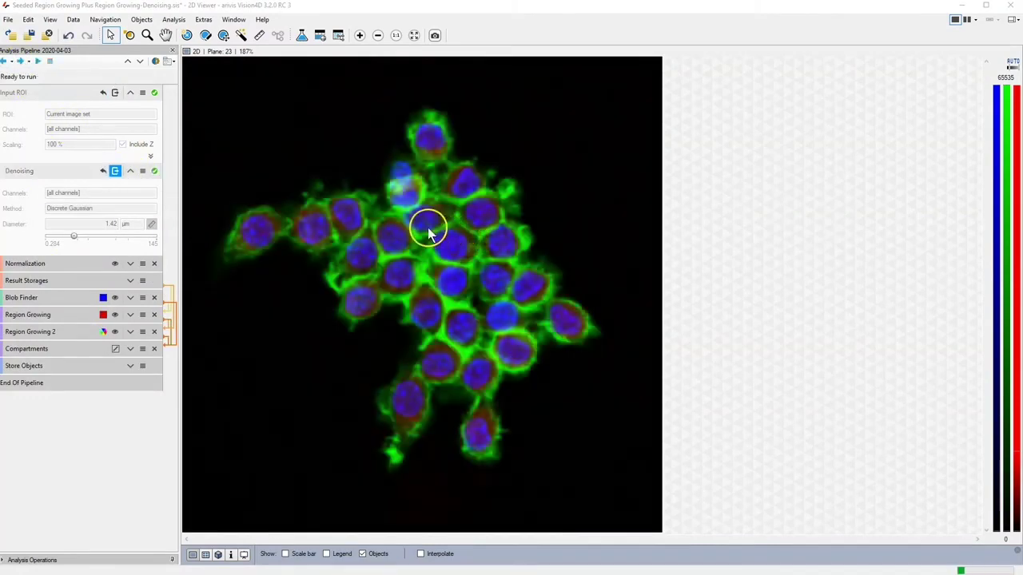
# - Collapse the finished operations, show the Normalization settings and run the Normalization operation
pyautogui.click(130, 171)
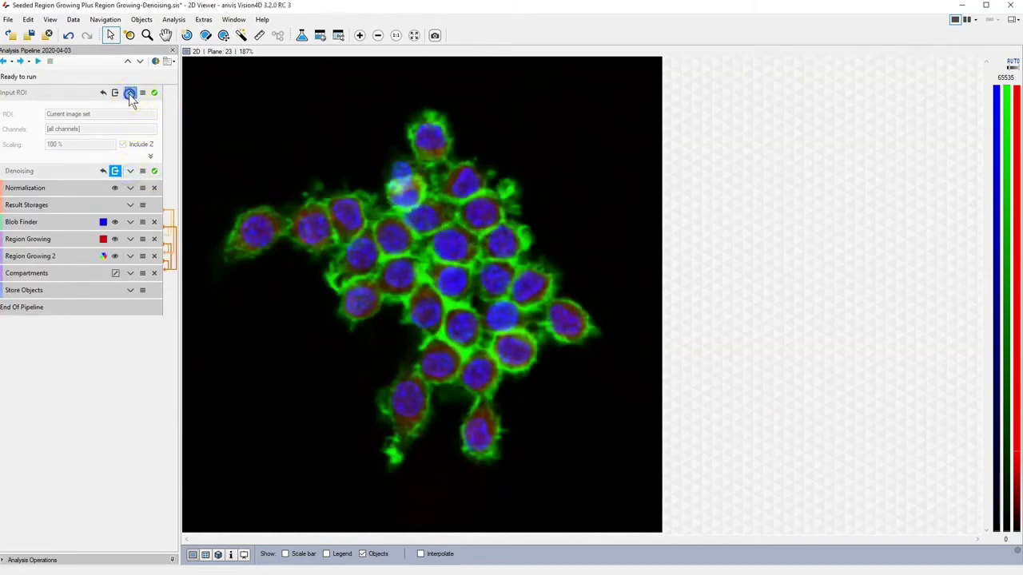
pyautogui.click(130, 93)
pyautogui.click(130, 126)
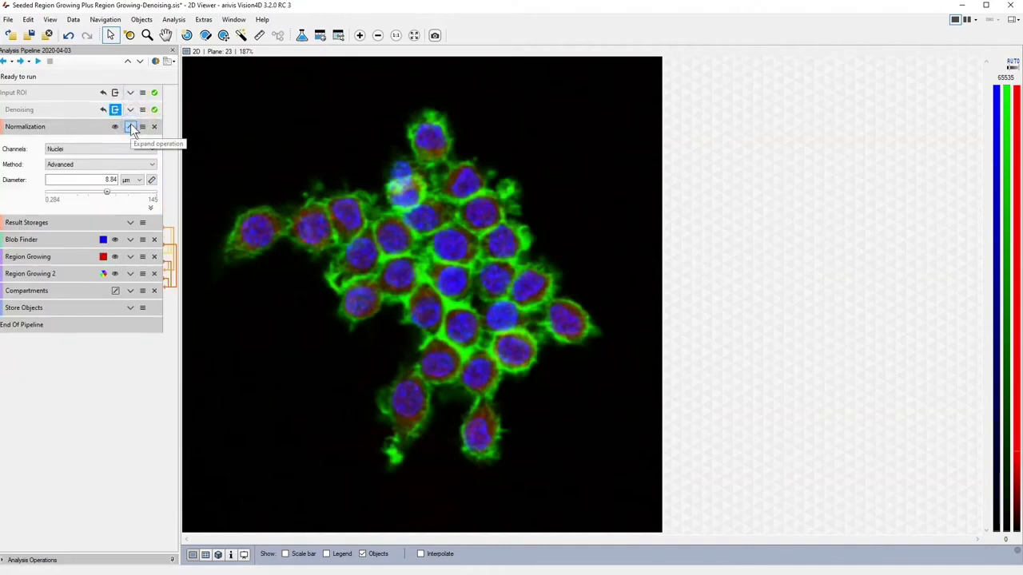
pyautogui.click(21, 61)
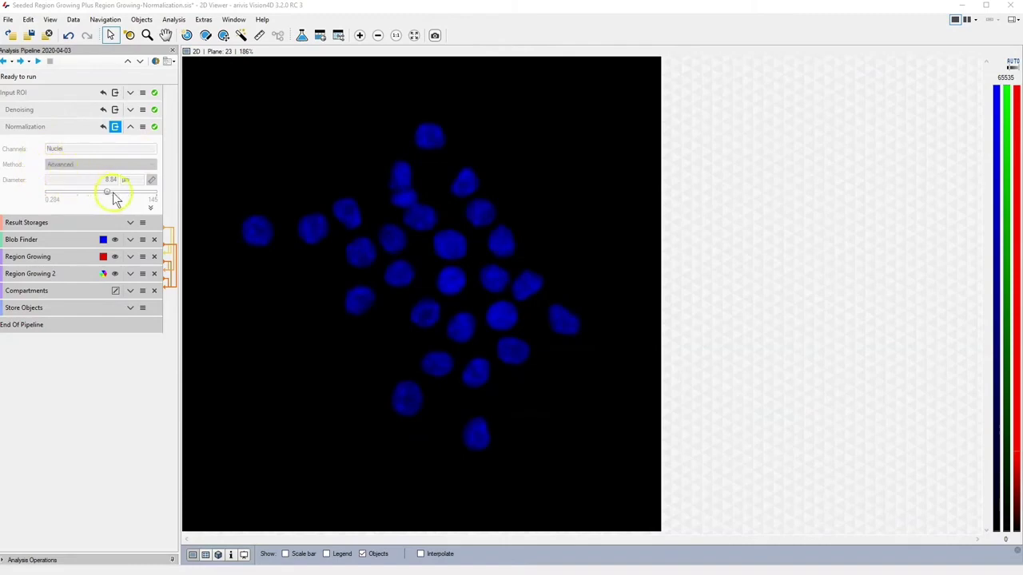
# - Measure the diameter of the second nucleus from the left in the normalized image, and return to the selection tool
pyautogui.click(259, 36)
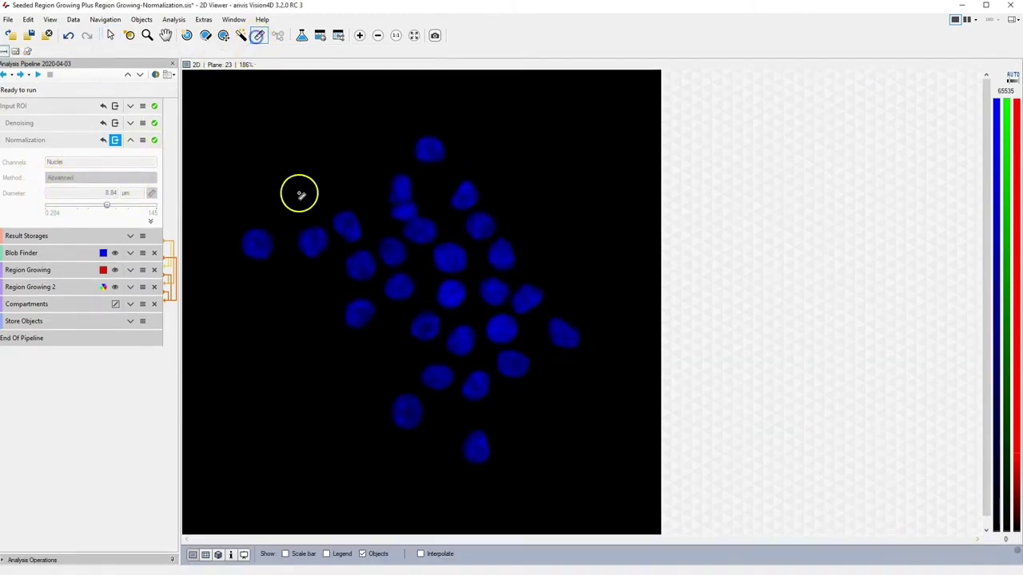
pyautogui.moveTo(299, 231); pyautogui.dragTo(323, 248)
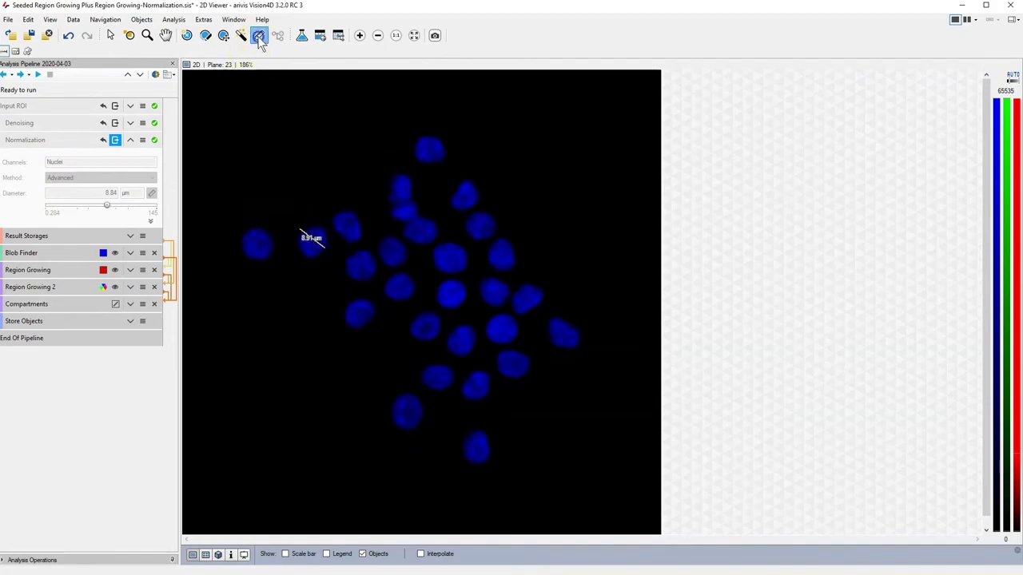
pyautogui.click(110, 35)
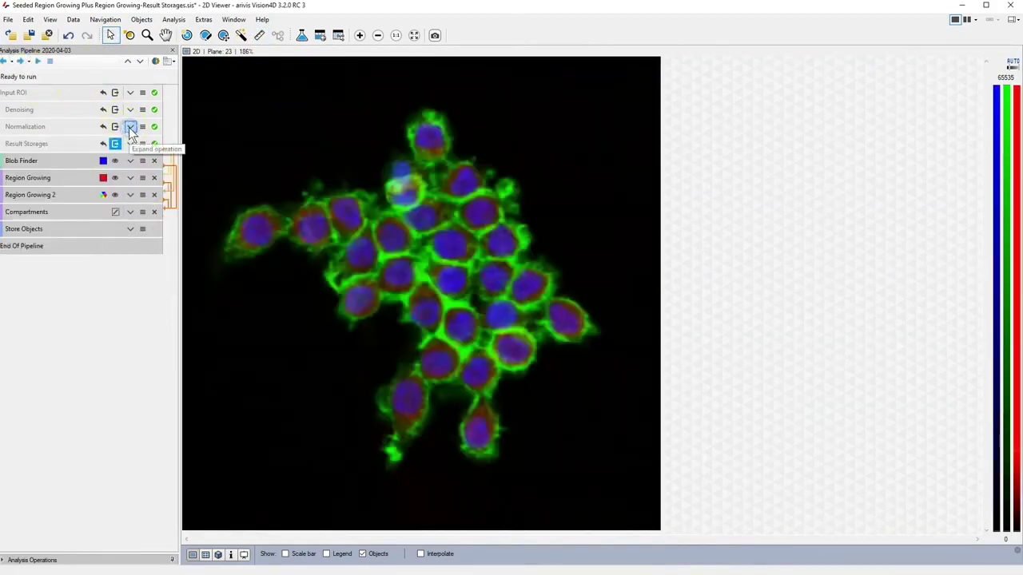
# - Show the Blob Finder settings and choose Nuclei as its channel
pyautogui.click(138, 151)
pyautogui.click(130, 164)
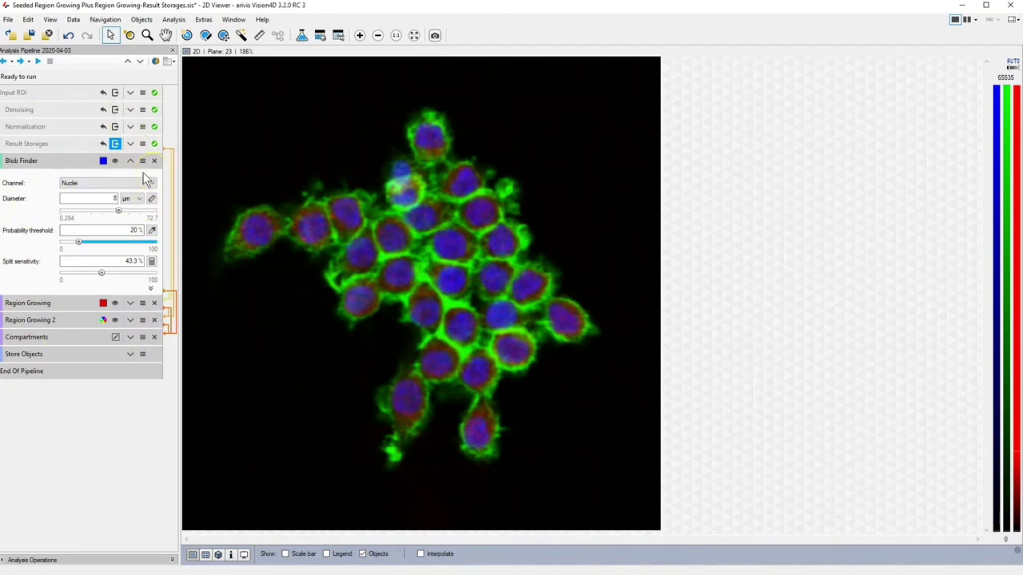
pyautogui.click(116, 186)
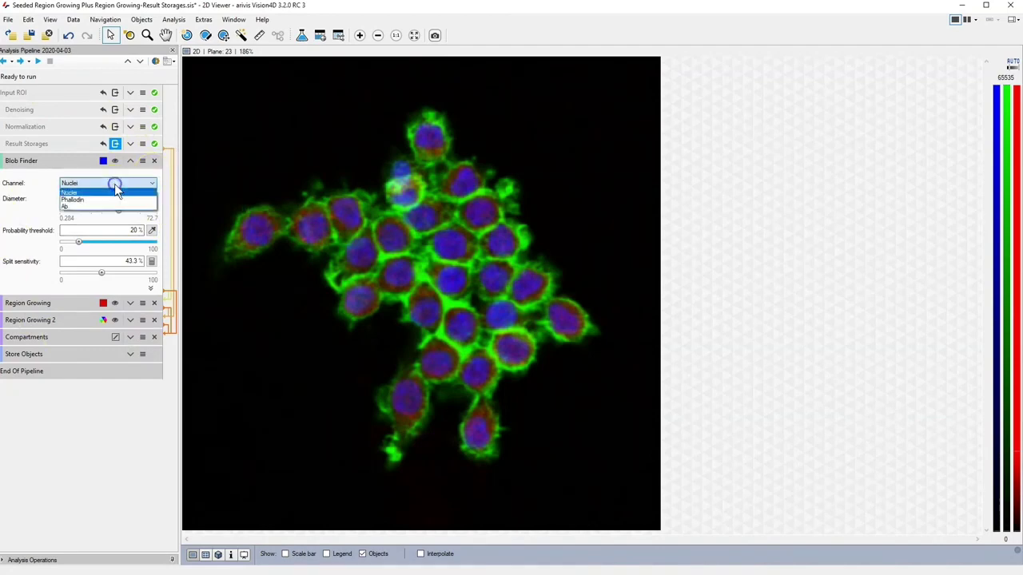
pyautogui.click(115, 192)
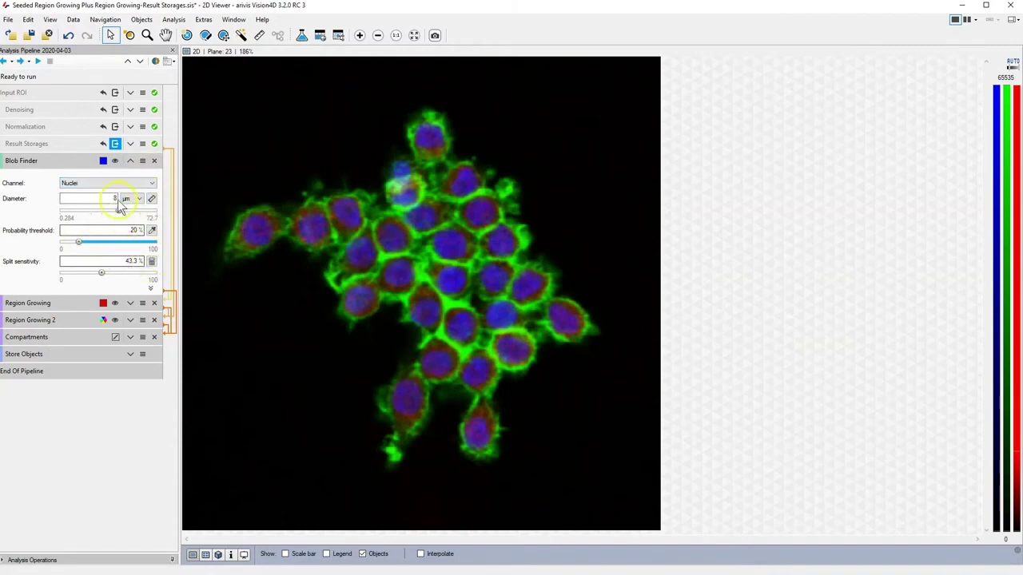
# - Preview the Blob Finder segmentation and compare its Probability map layer with the Result layer
pyautogui.click(114, 163)
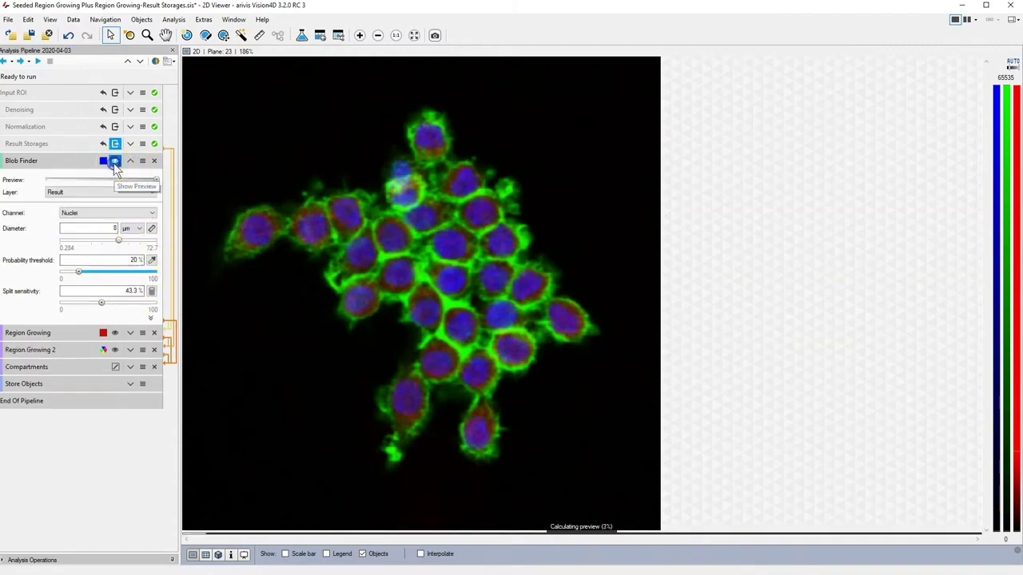
pyautogui.click(121, 192)
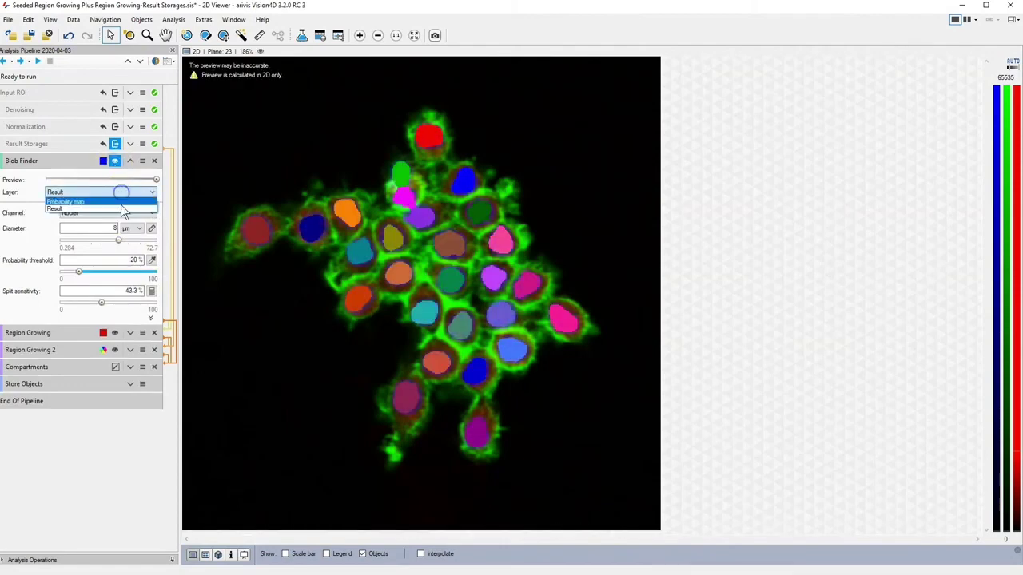
pyautogui.click(120, 203)
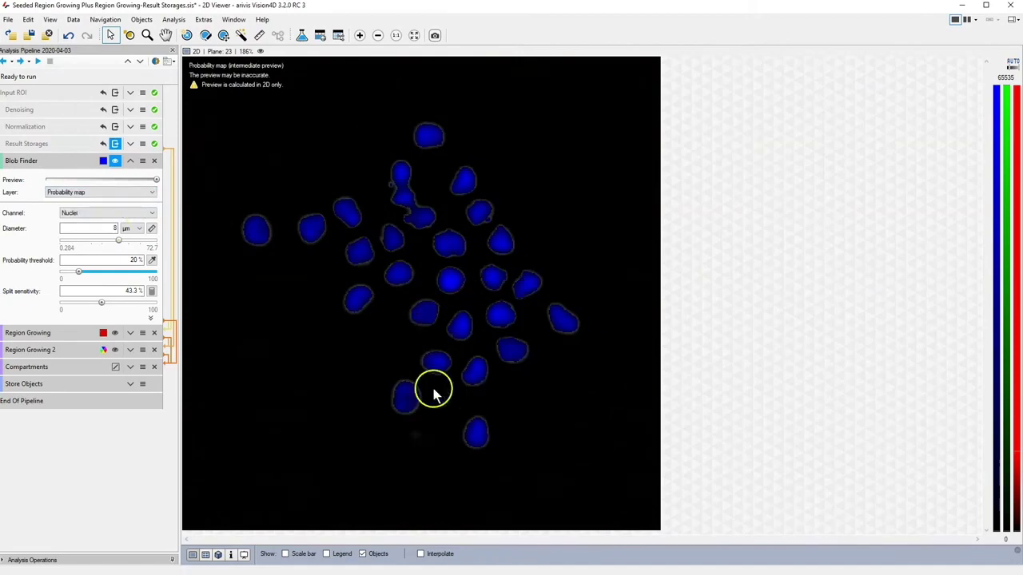
pyautogui.click(151, 263)
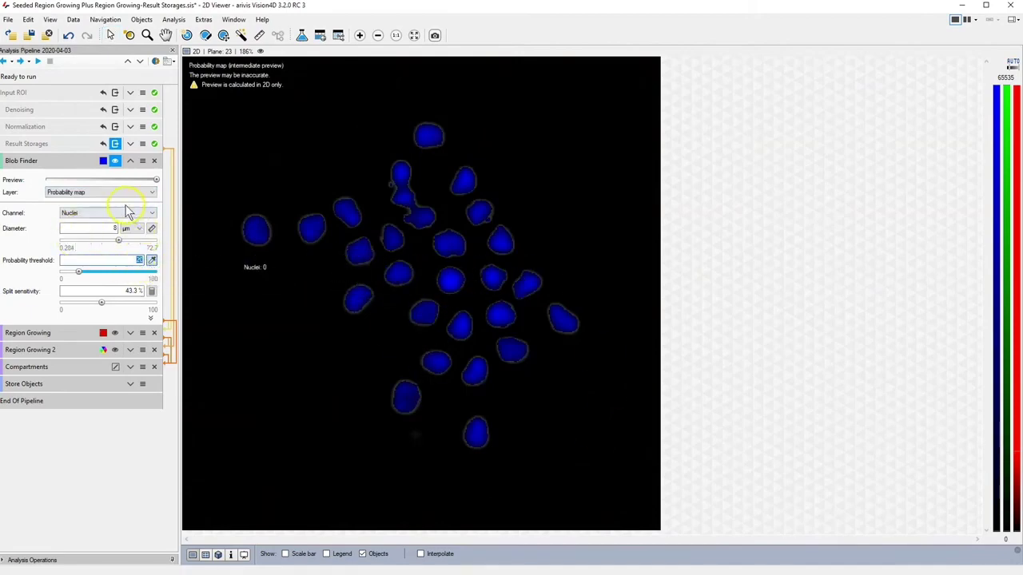
pyautogui.click(121, 194)
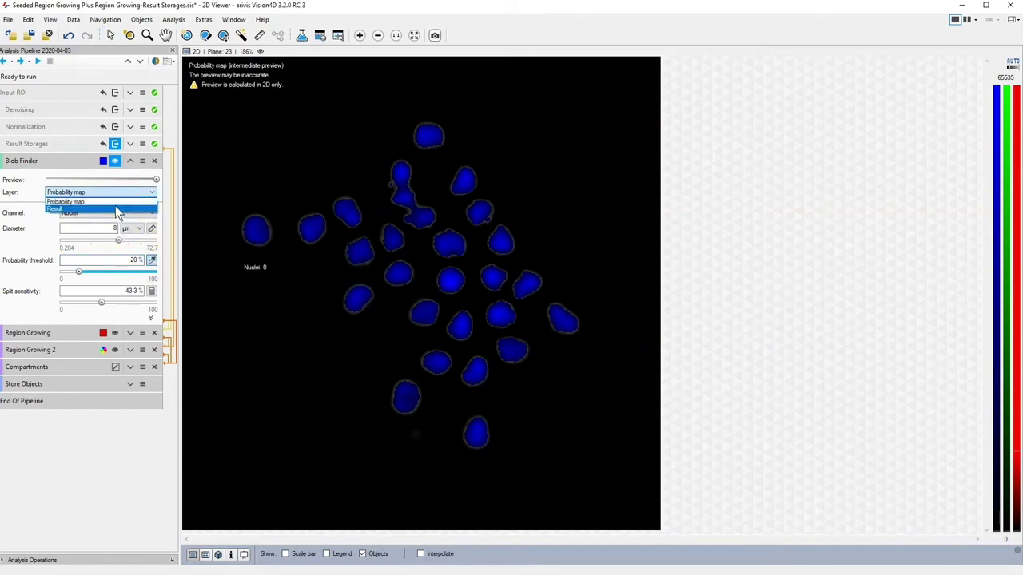
pyautogui.click(115, 208)
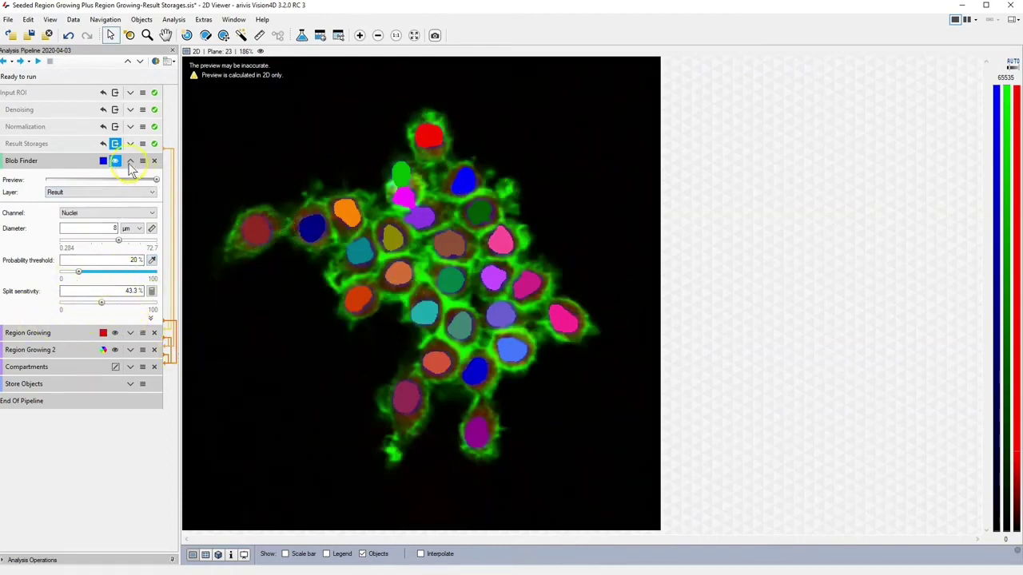
# - Turn off the Blob Finder preview, run the operation and collapse its settings
pyautogui.click(115, 160)
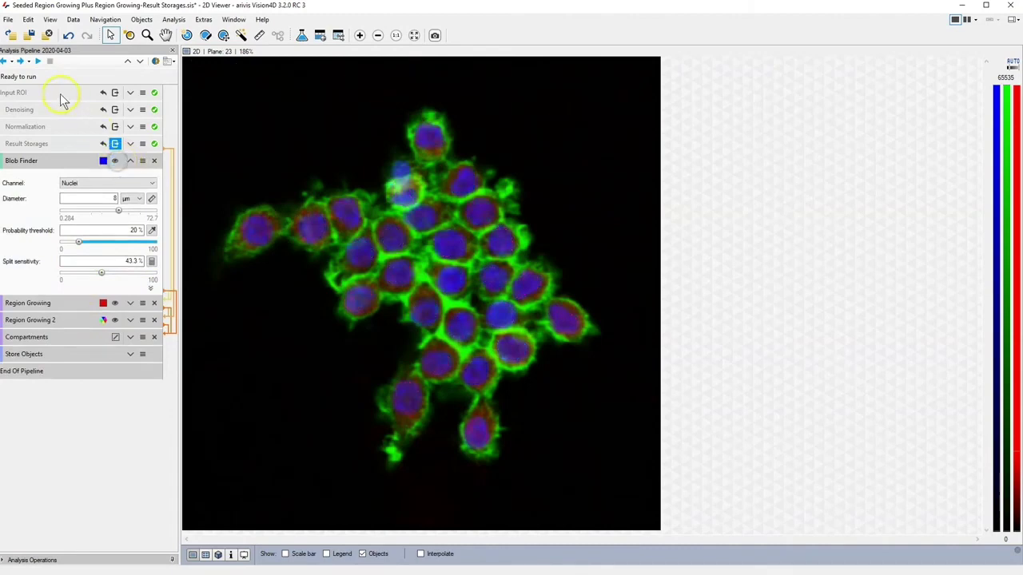
pyautogui.click(21, 63)
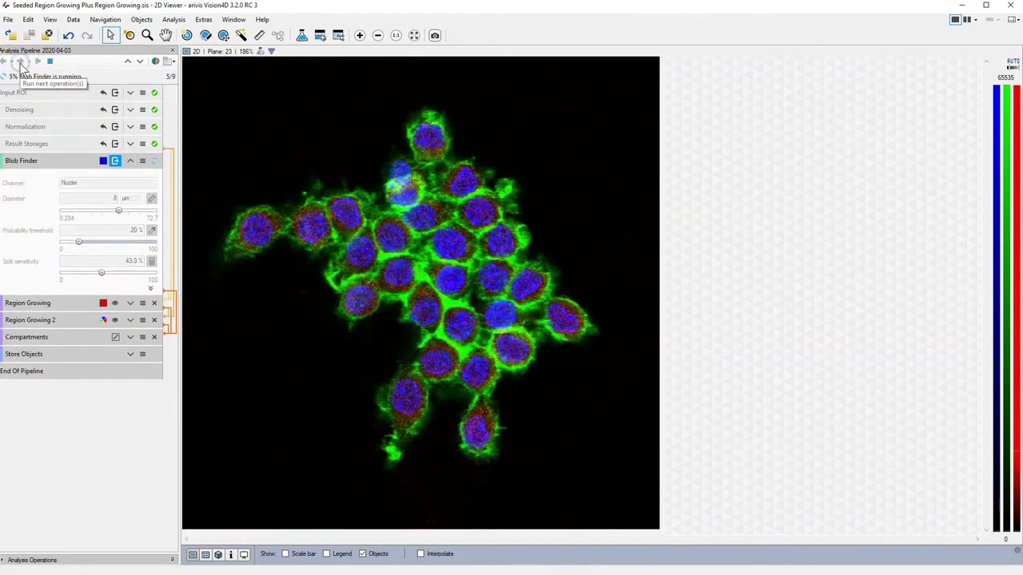
pyautogui.click(131, 161)
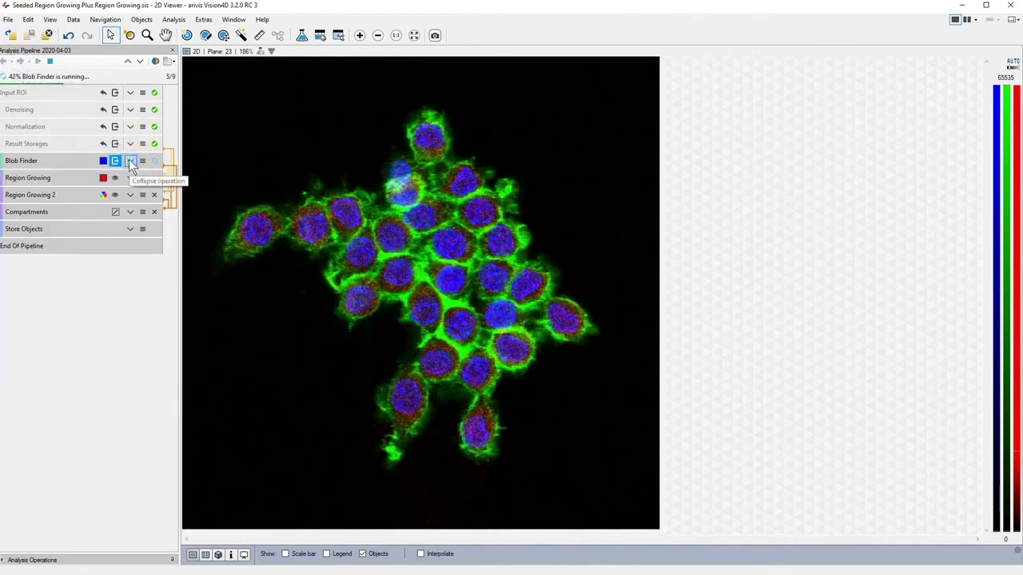
# - Examine the first Region Growing operation's settings and available methods against the segmented nuclei
pyautogui.click(131, 176)
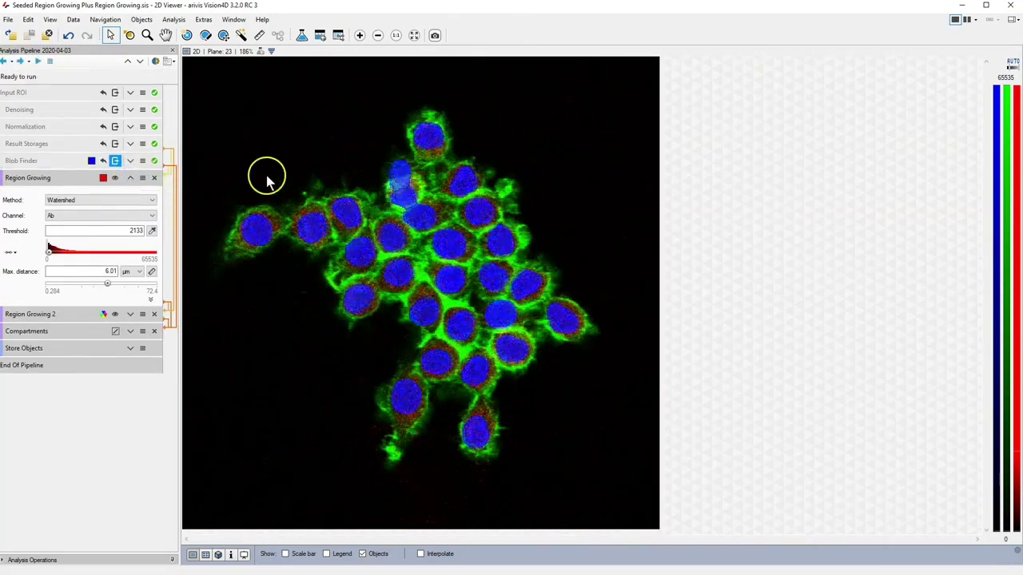
pyautogui.click(395, 176)
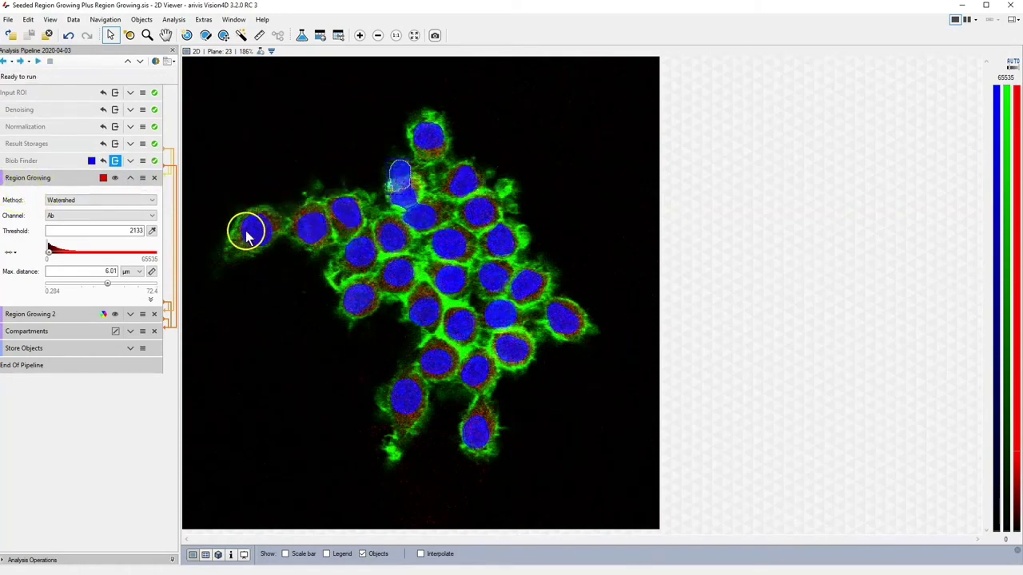
pyautogui.click(92, 201)
pyautogui.click(92, 201)
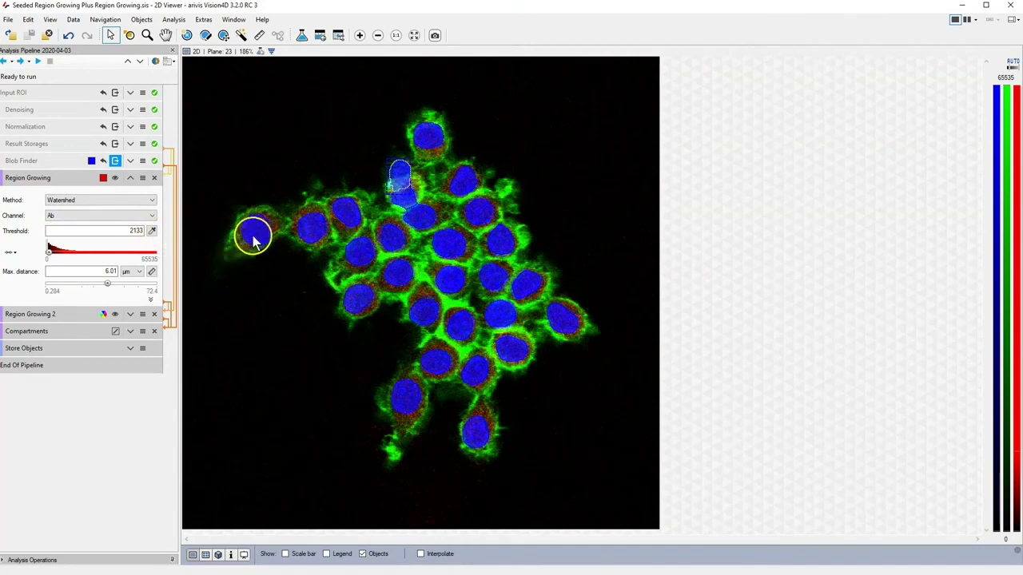
# - Set the first Region Growing's maximum distance to 7.1 µm with the kernel measuring tool and compare its Foreground and Result preview layers
pyautogui.click(152, 273)
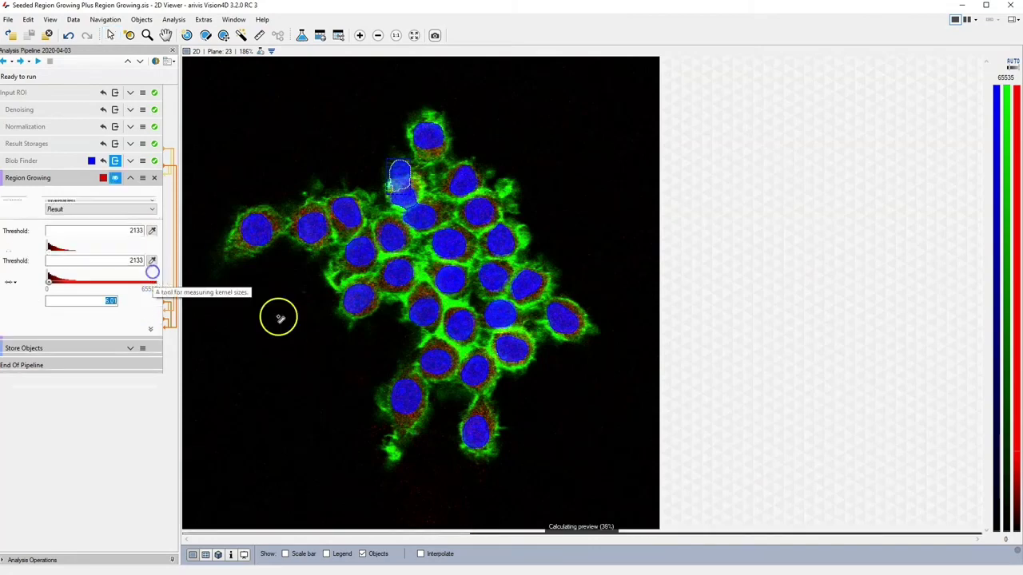
pyautogui.moveTo(405, 415); pyautogui.dragTo(405, 440)
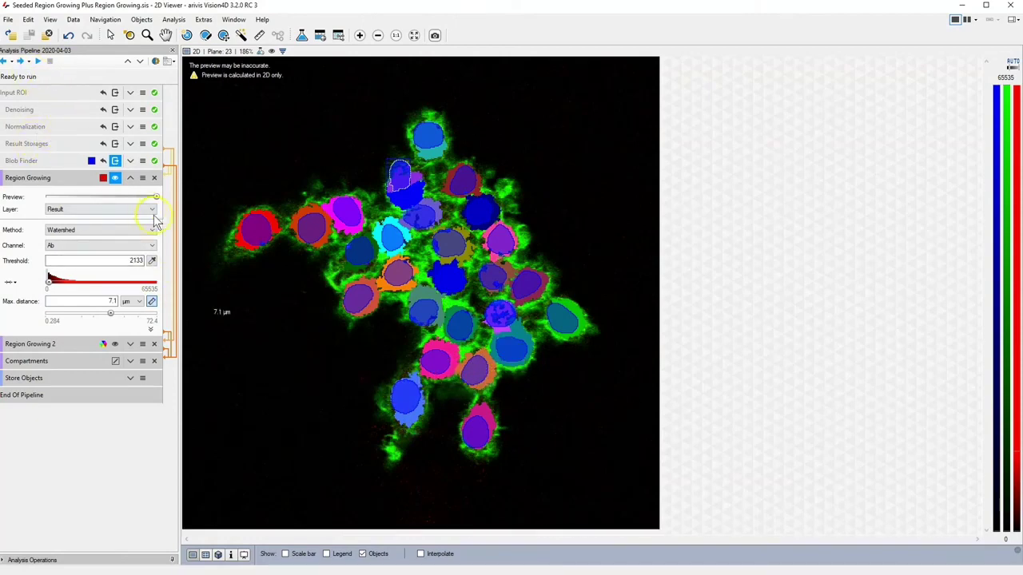
pyautogui.click(115, 209)
pyautogui.click(112, 218)
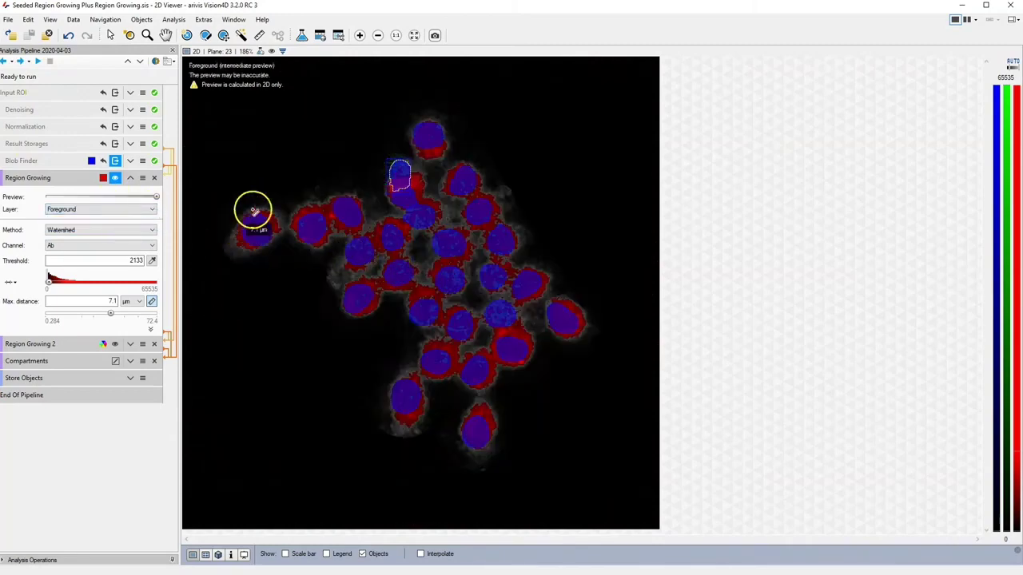
pyautogui.click(116, 209)
pyautogui.click(102, 225)
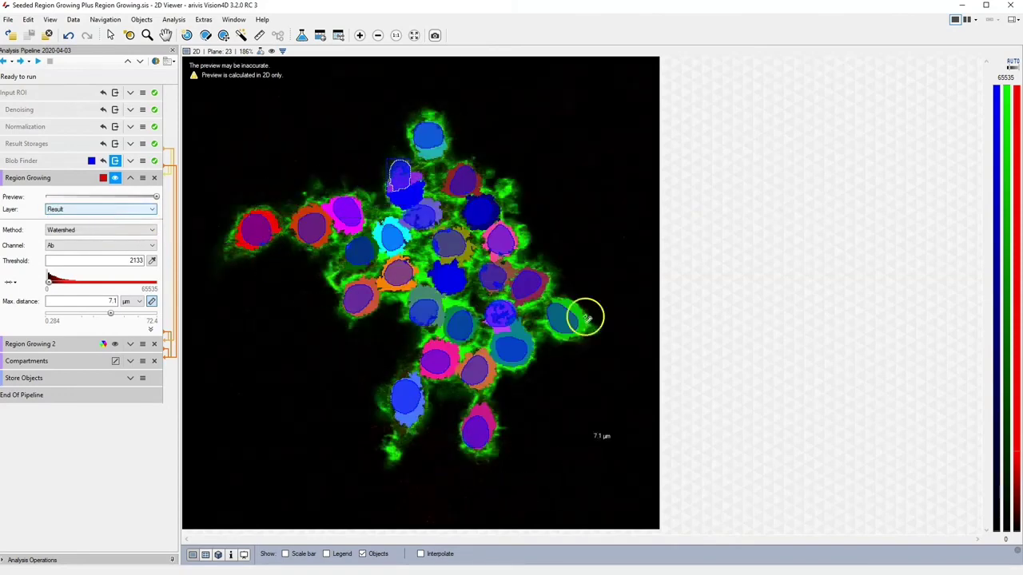
# - Run the first Region Growing operation and select two of the grown cell regions to inspect them
pyautogui.click(20, 63)
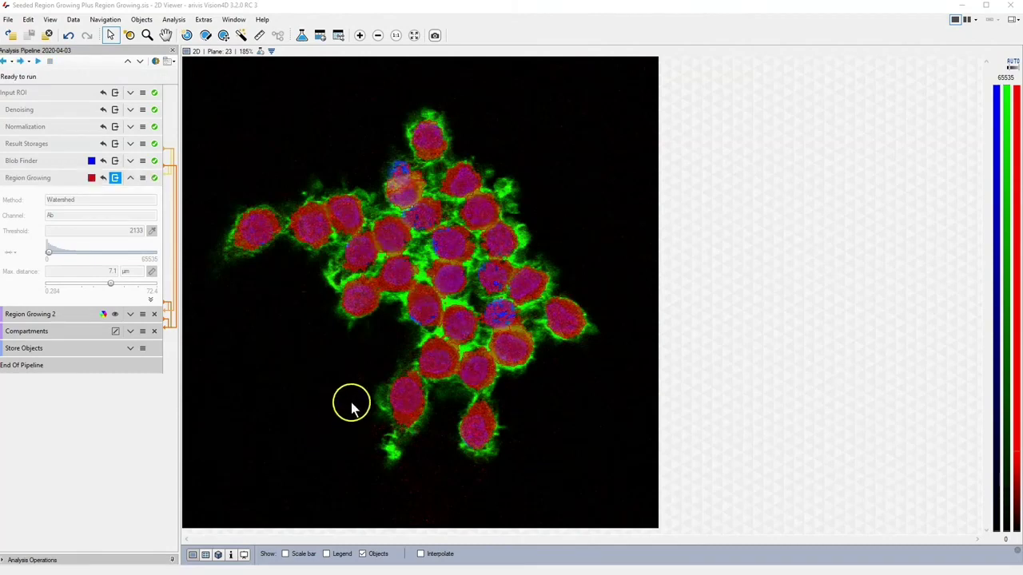
pyautogui.click(444, 325)
pyautogui.click(483, 318)
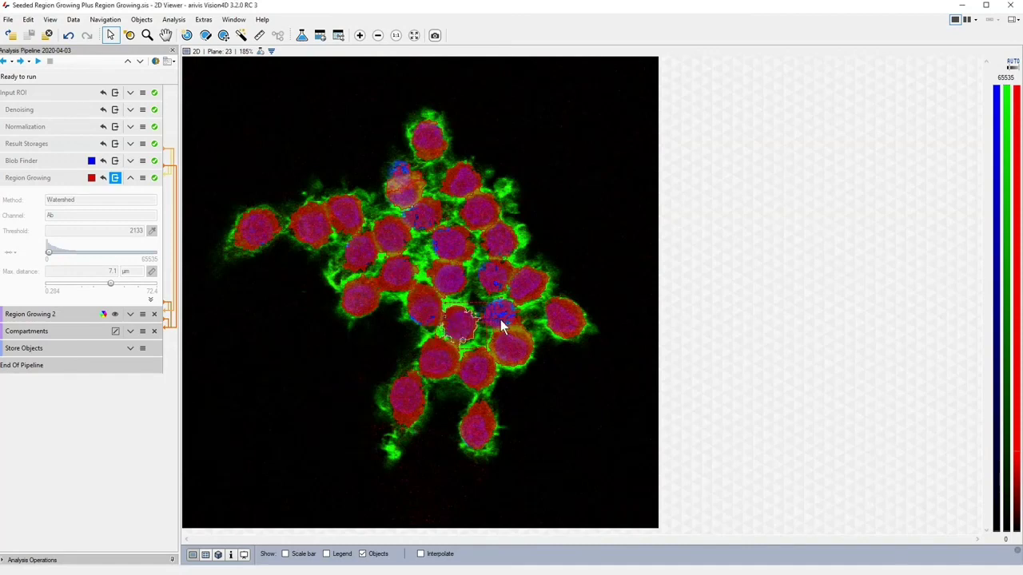
# - Expand the Region Growing 2 settings and check which operation supplies its input objects
pyautogui.click(130, 314)
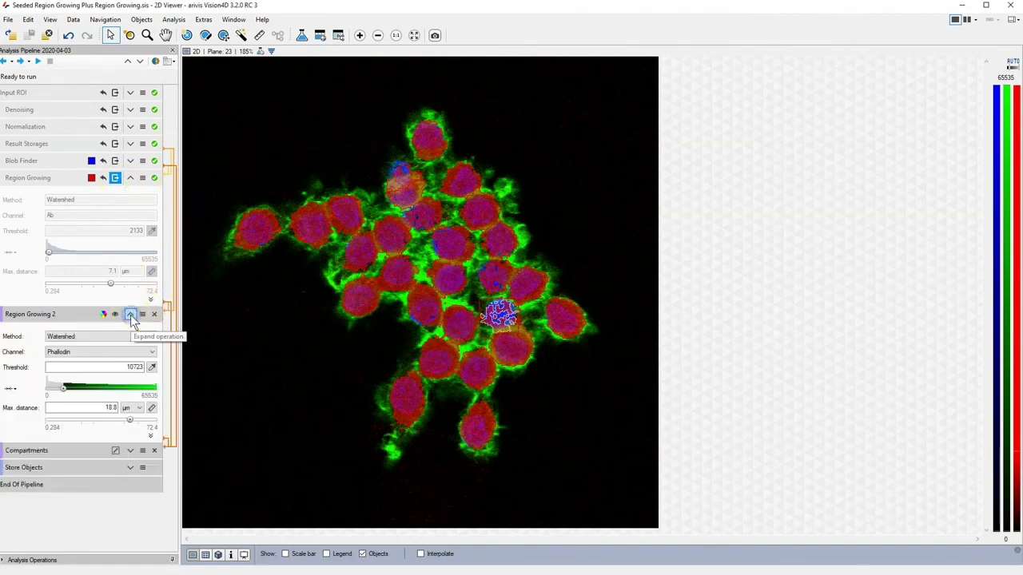
pyautogui.click(142, 314)
pyautogui.click(142, 314)
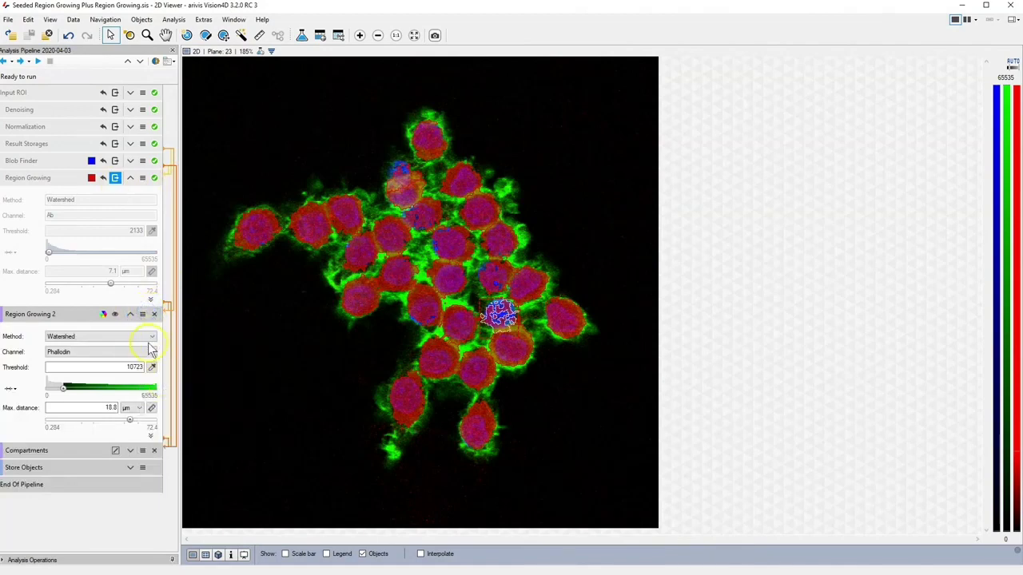
pyautogui.click(143, 316)
pyautogui.moveTo(233, 388)
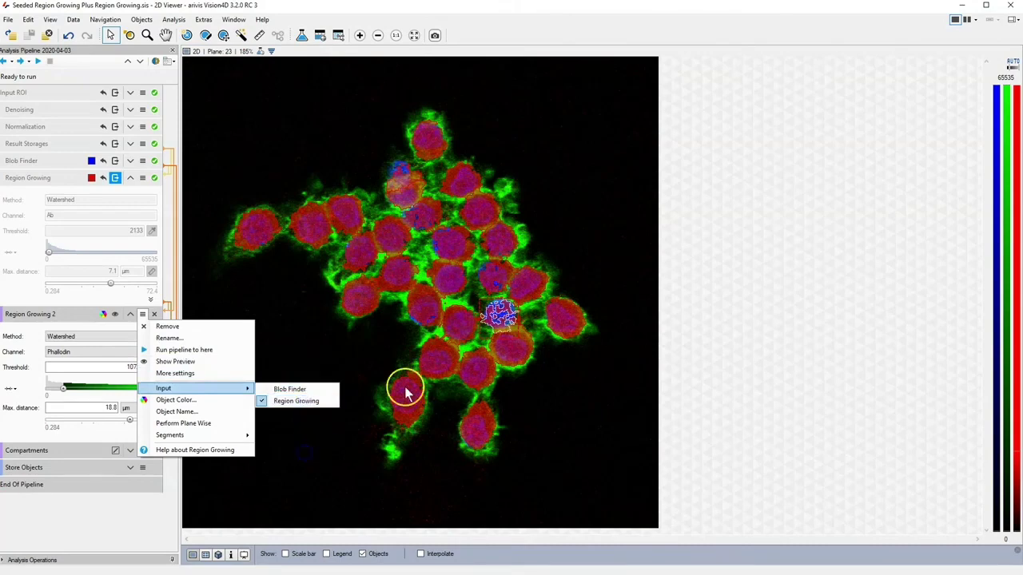
pyautogui.click(364, 481)
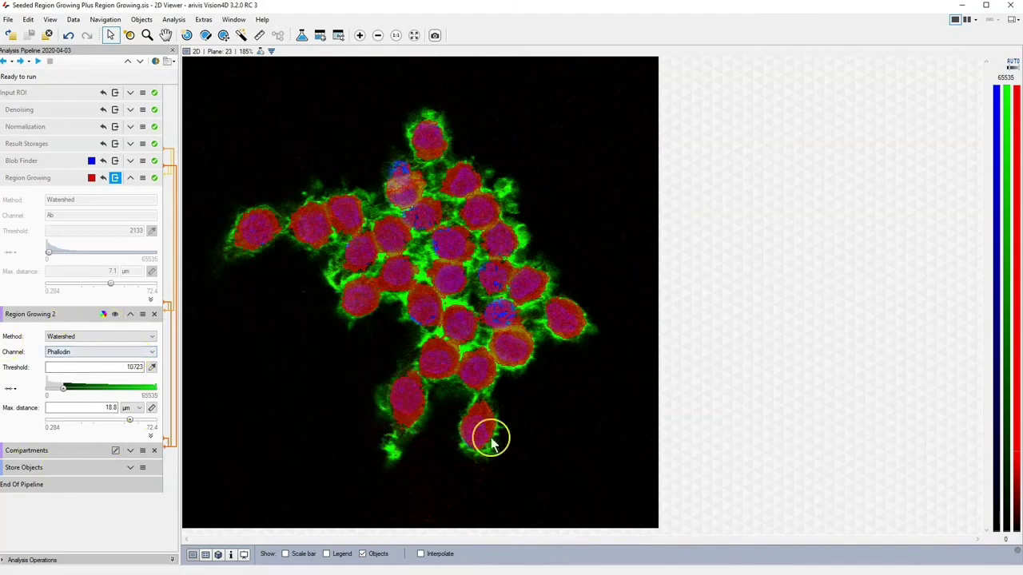
# - Run the Region Growing 2 operation and examine the grown whole-cell regions up close
pyautogui.click(20, 63)
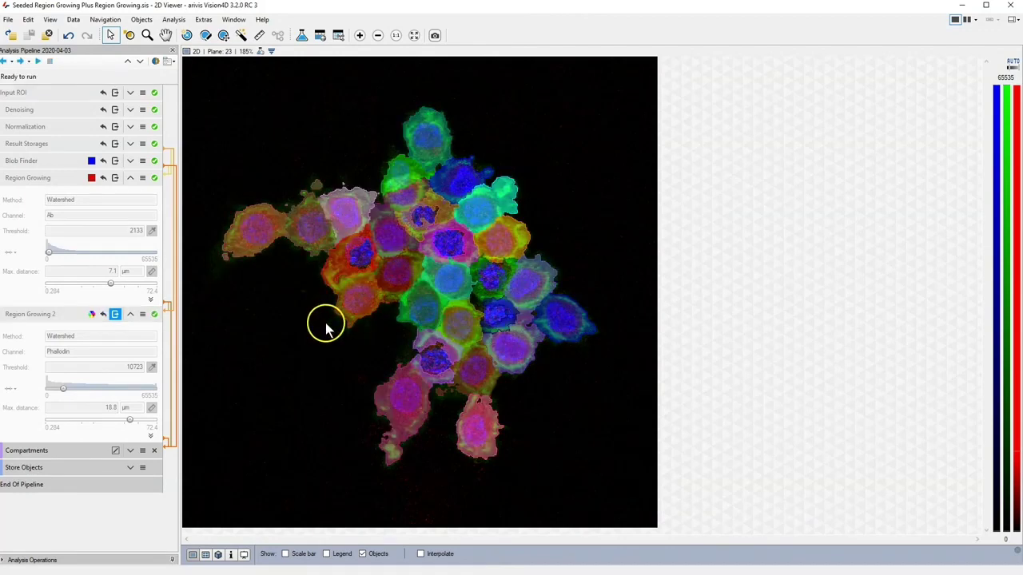
pyautogui.scroll(1, 436, 366)
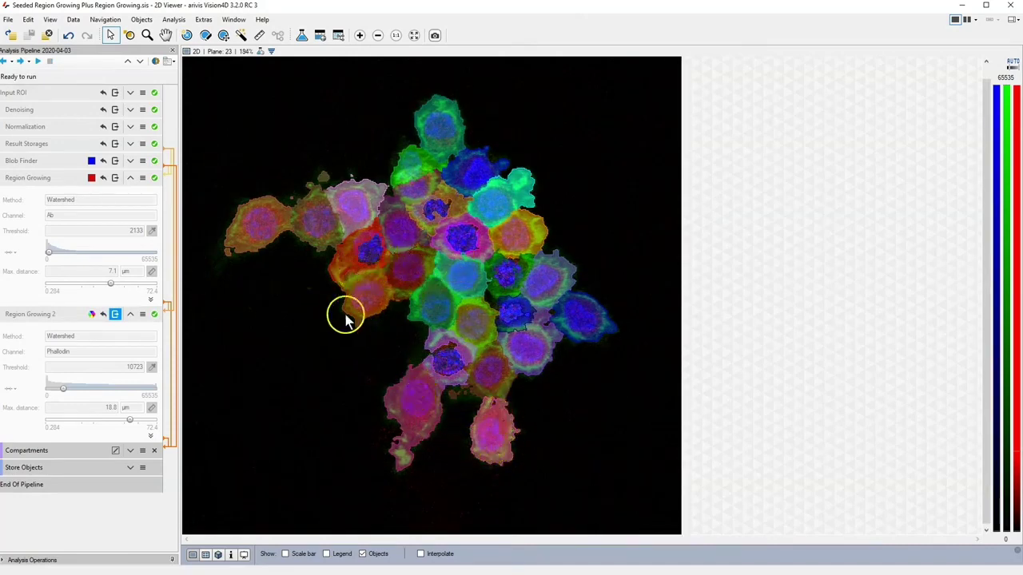
pyautogui.scroll(1, 513, 383)
pyautogui.scroll(1, 516, 377)
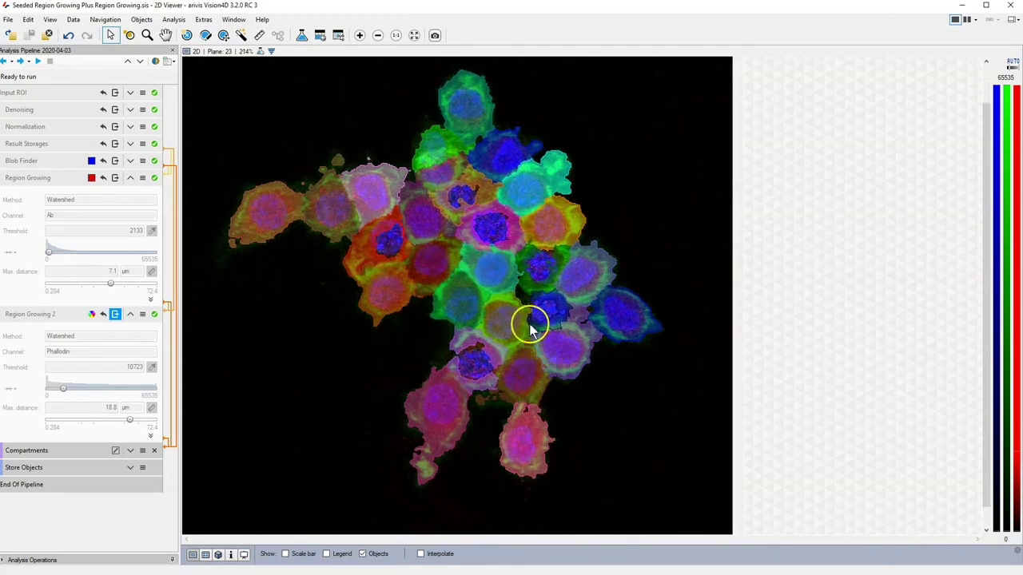
pyautogui.click(415, 300)
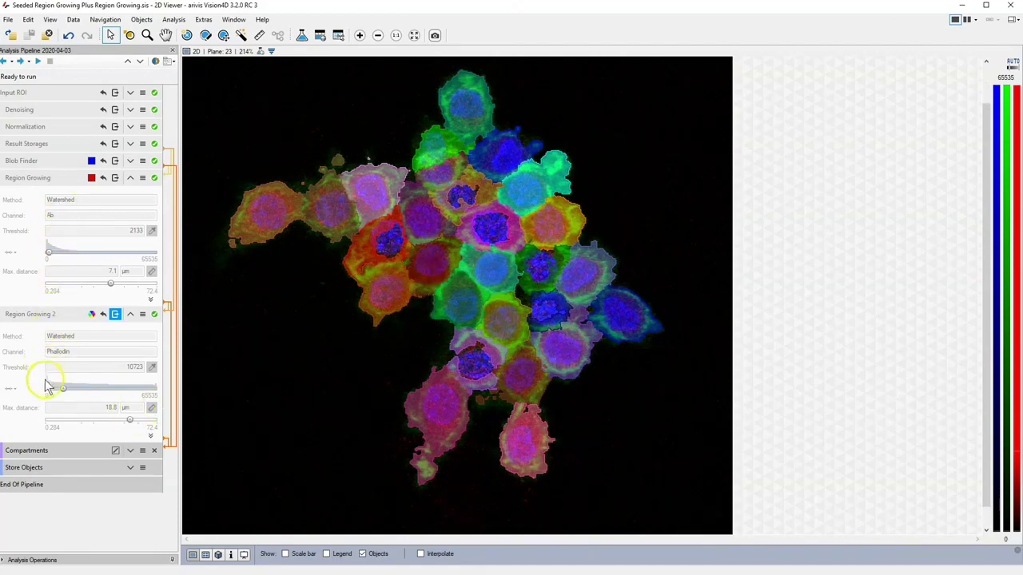
# - Run the Compartments operation and show its hierarchy and overlap settings
pyautogui.click(28, 63)
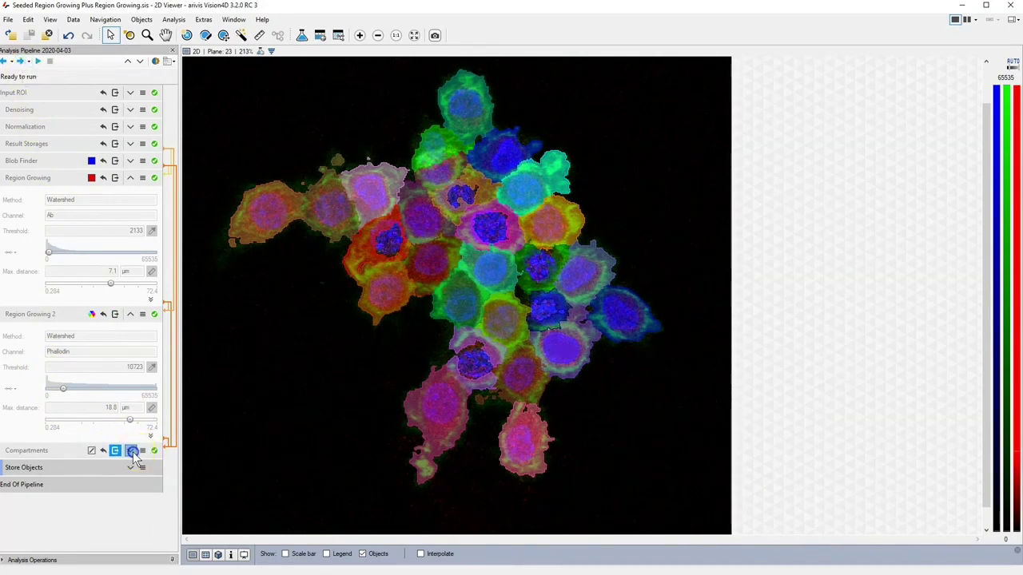
pyautogui.click(133, 452)
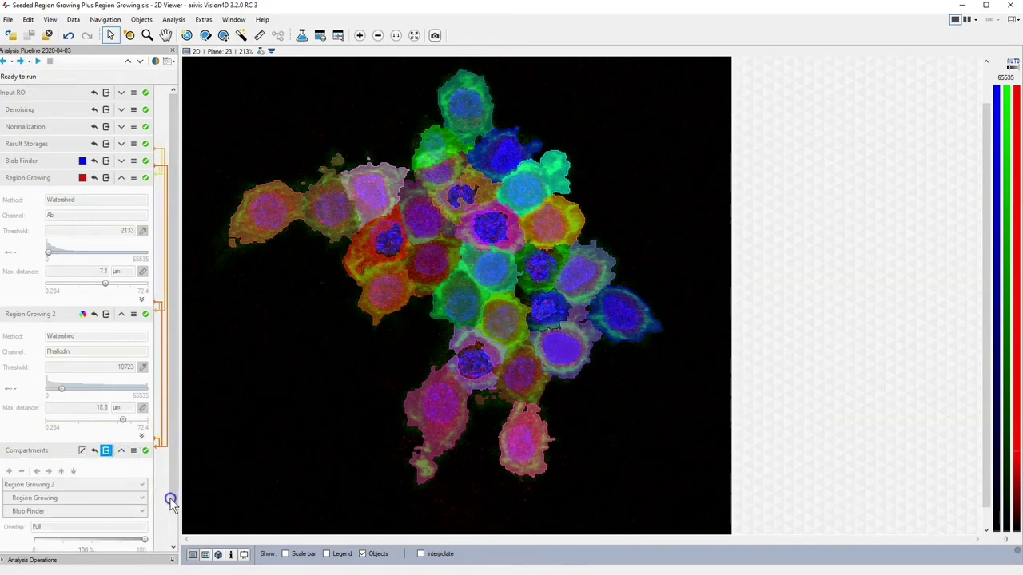
pyautogui.click(177, 542)
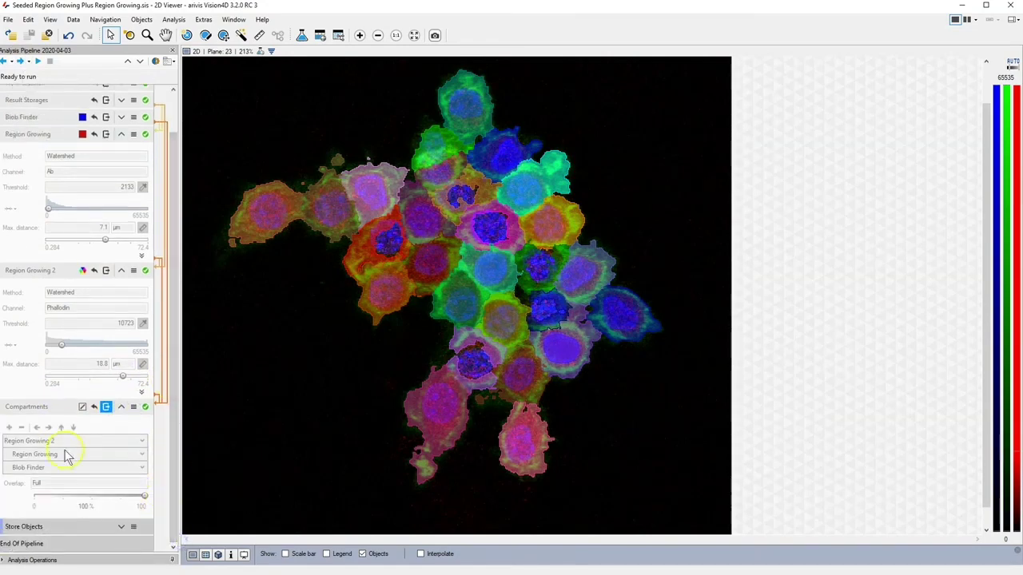
# - Run Store Objects to finish the pipeline and inspect the segmented cells in the 4D view from a tilted close-up
pyautogui.click(20, 63)
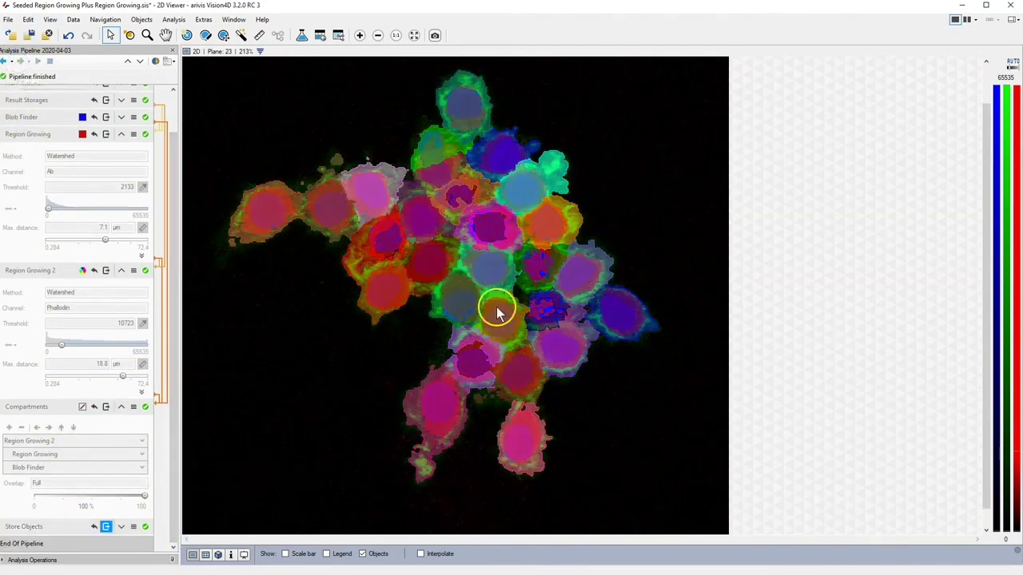
pyautogui.click(219, 555)
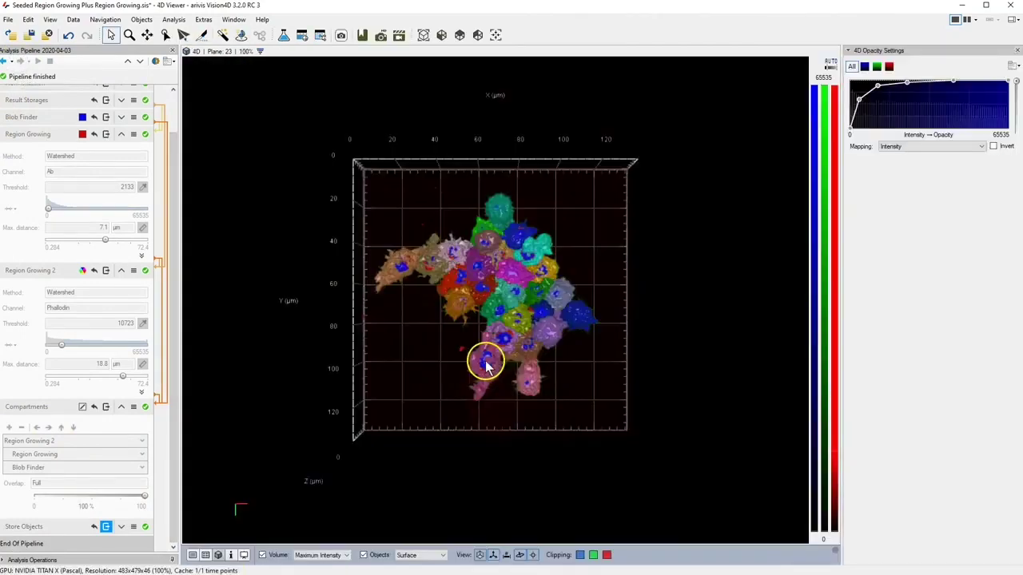
pyautogui.moveTo(520, 395); pyautogui.dragTo(507, 187)
pyautogui.scroll(4, 515, 303)
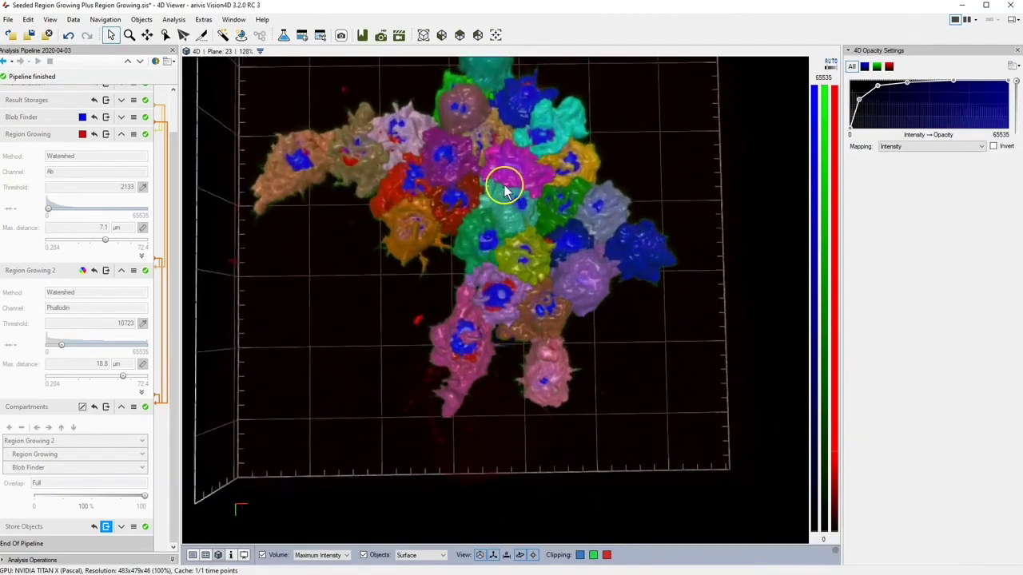
pyautogui.scroll(3, 504, 185)
pyautogui.moveTo(507, 226); pyautogui.dragTo(485, 201)
# - Open the Objects table in Master-Detail layout and place its window clear of the cells
pyautogui.click(302, 35)
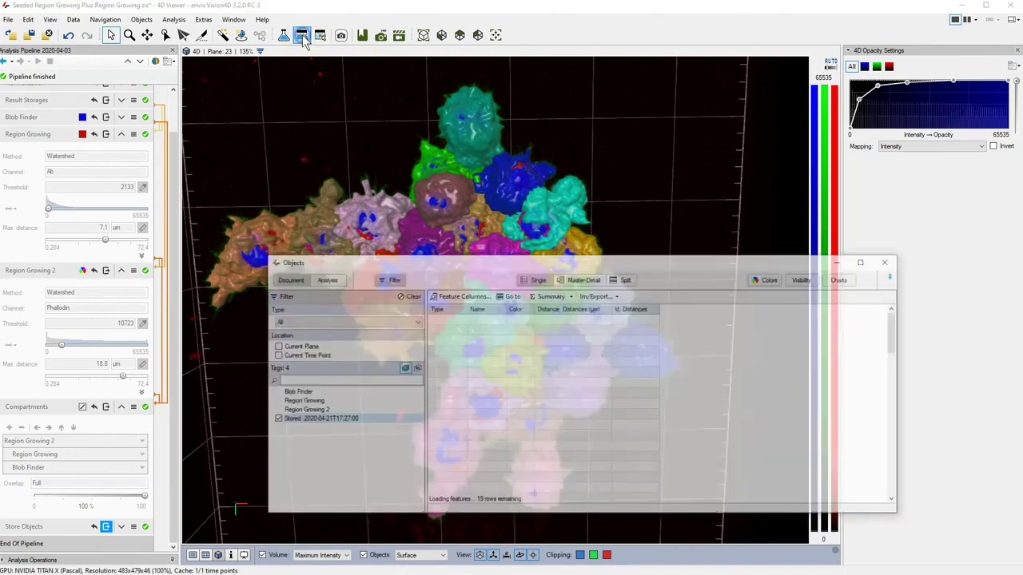
pyautogui.click(591, 280)
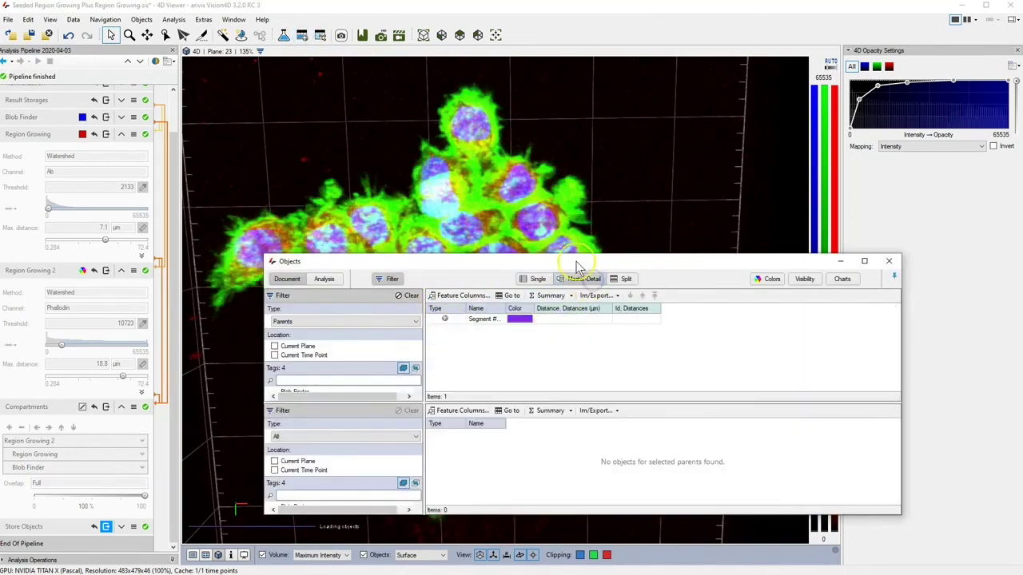
pyautogui.moveTo(571, 262); pyautogui.dragTo(780, 277)
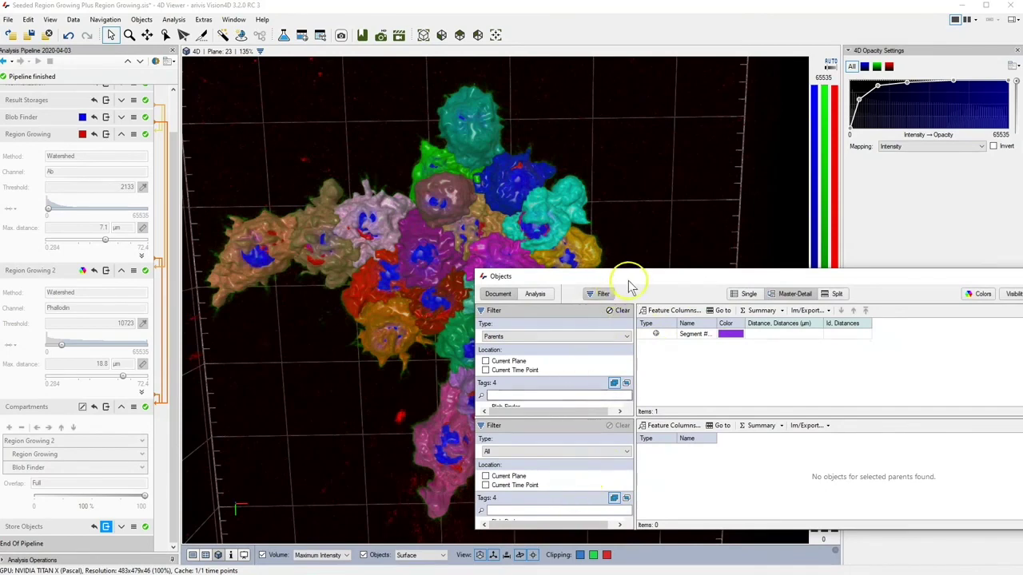
pyautogui.moveTo(696, 281); pyautogui.dragTo(842, 8)
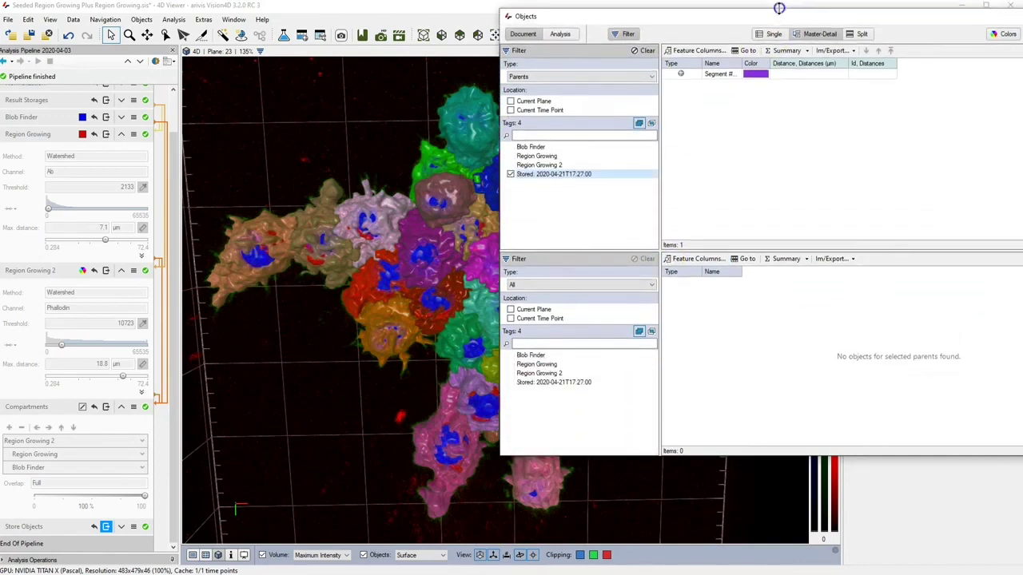
# - Filter the parent objects by the Region Growing 2 tag and select the listed segment to show its child objects
pyautogui.click(576, 76)
pyautogui.click(576, 76)
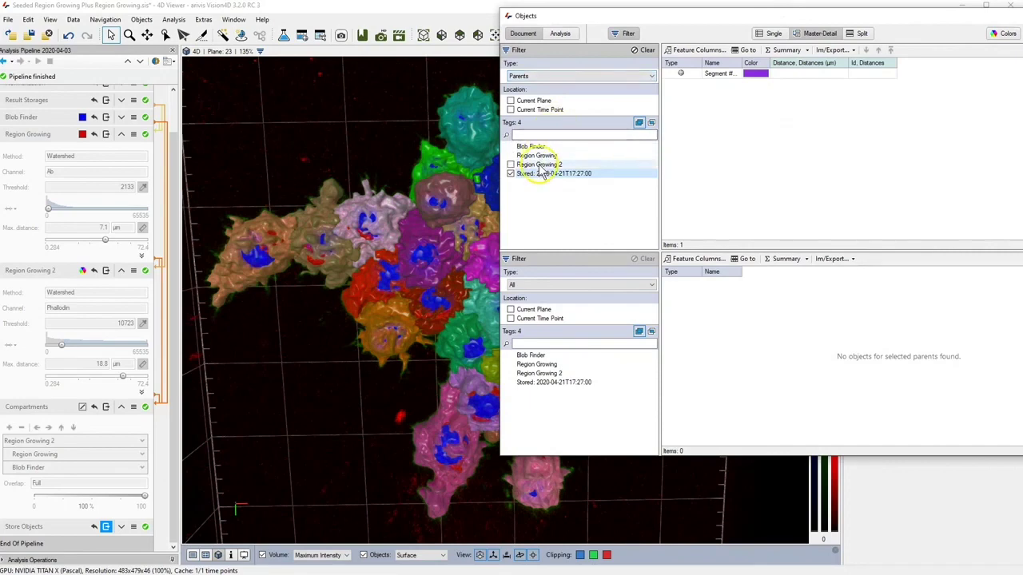
pyautogui.click(534, 164)
pyautogui.click(742, 73)
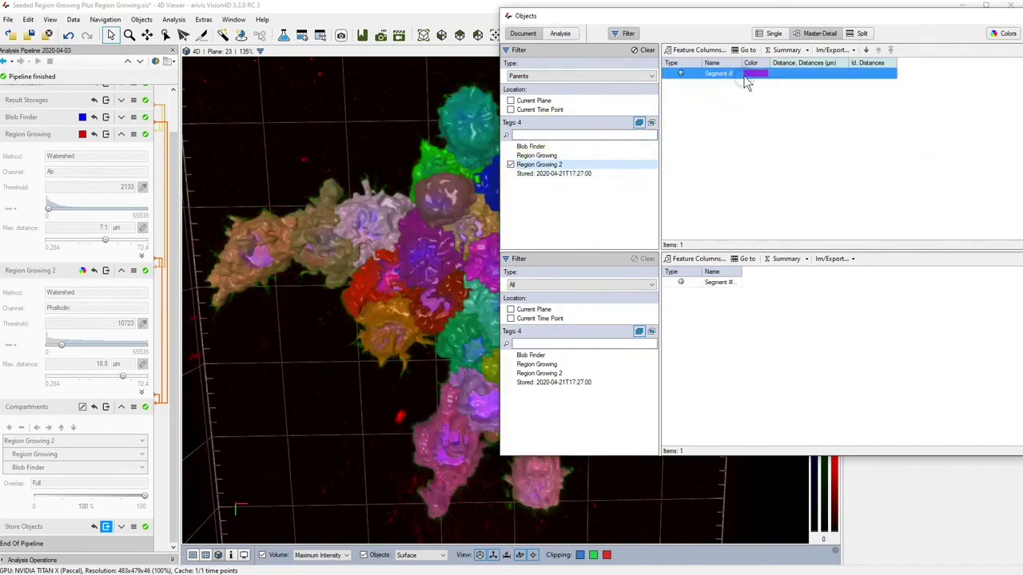
# - Clear the segment selection, keep the Region Growing 2 tag filter and close the Objects window
pyautogui.click(437, 239)
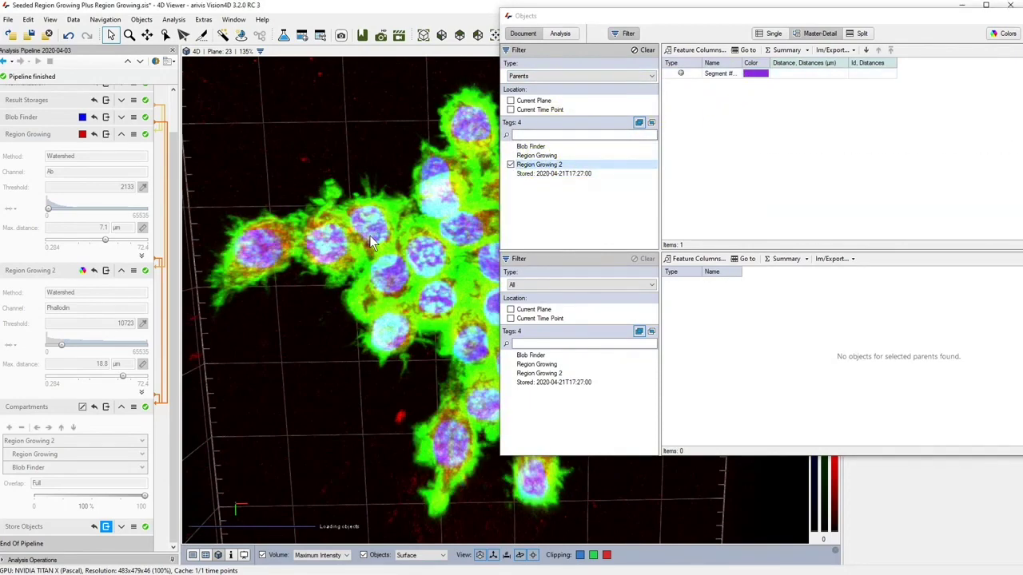
pyautogui.click(527, 166)
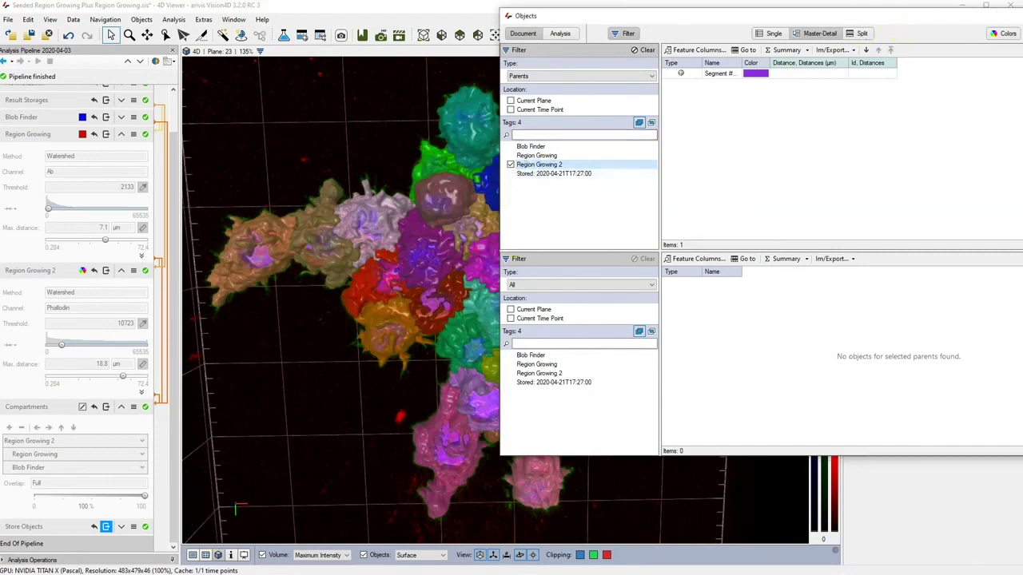
pyautogui.click(1020, 15)
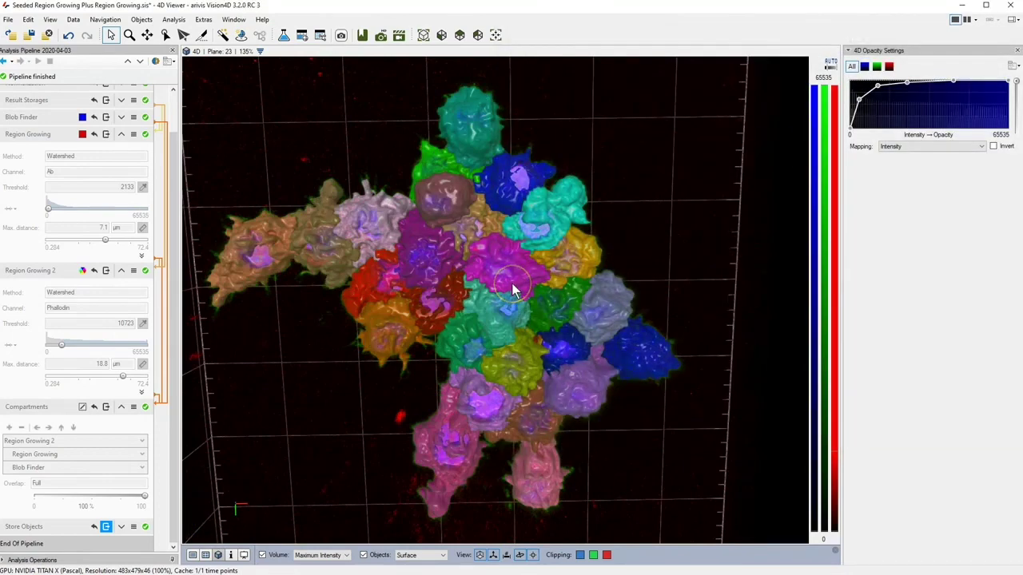